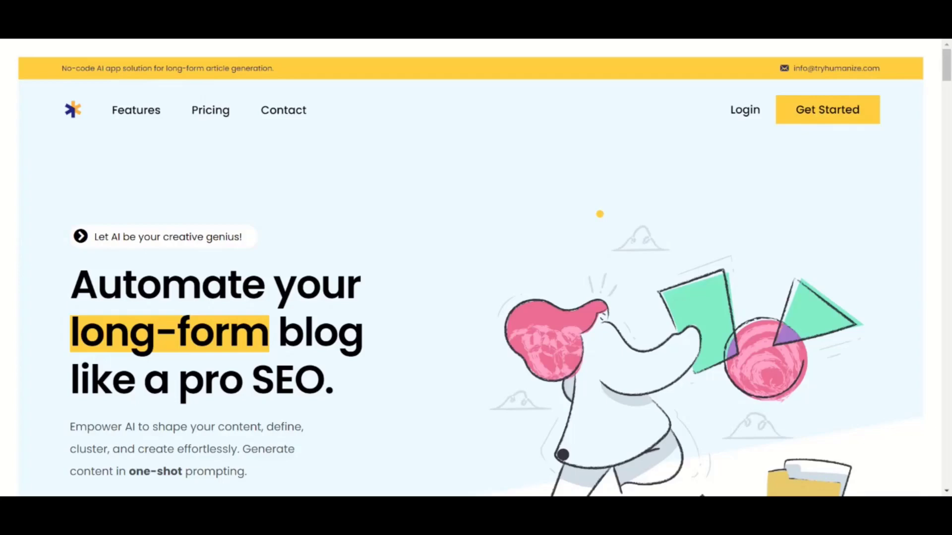
Step: Register a new TryHumanize account using a pasted email address
click(831, 108)
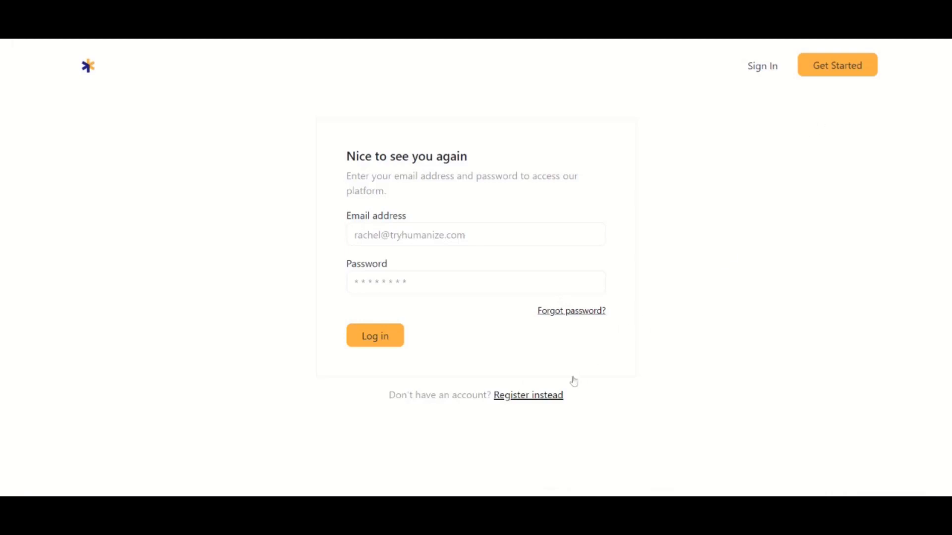
click(540, 397)
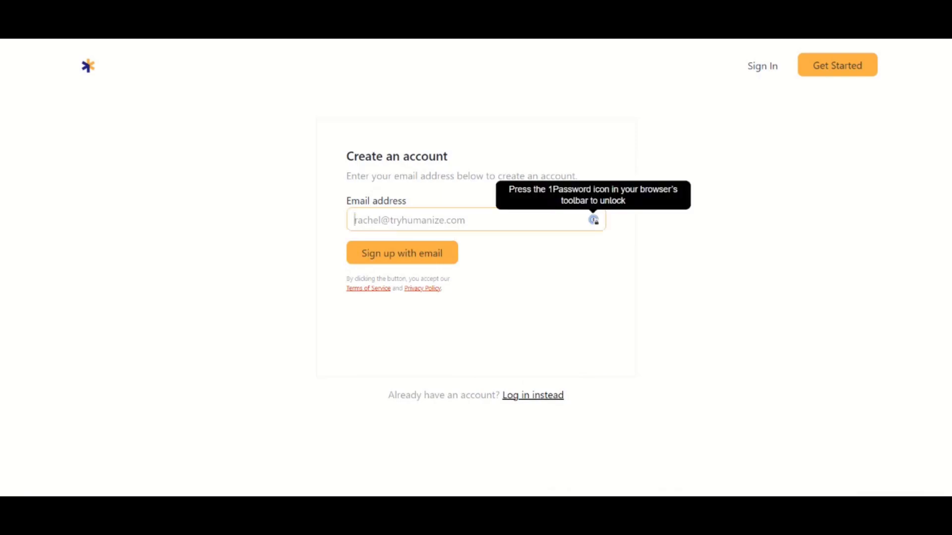
key(ctrl+v)
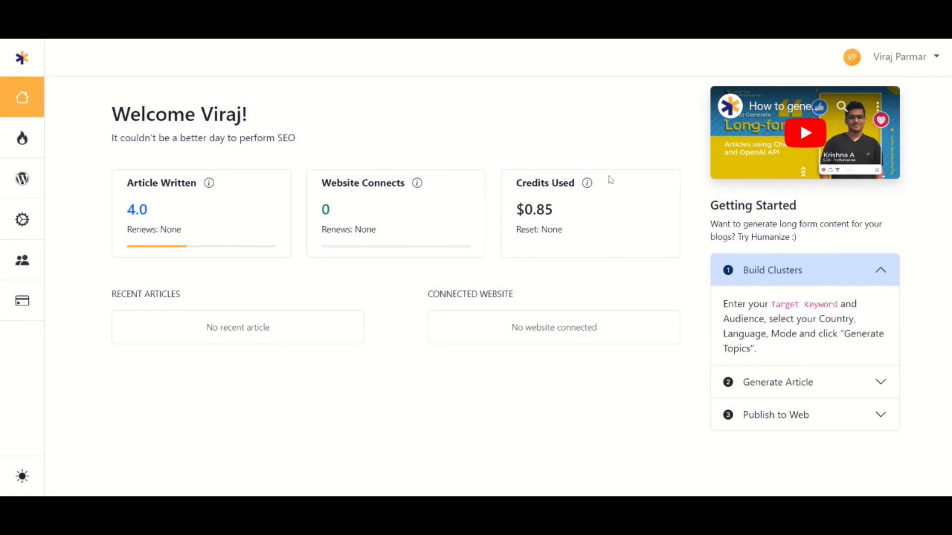
mouse_move(587, 183)
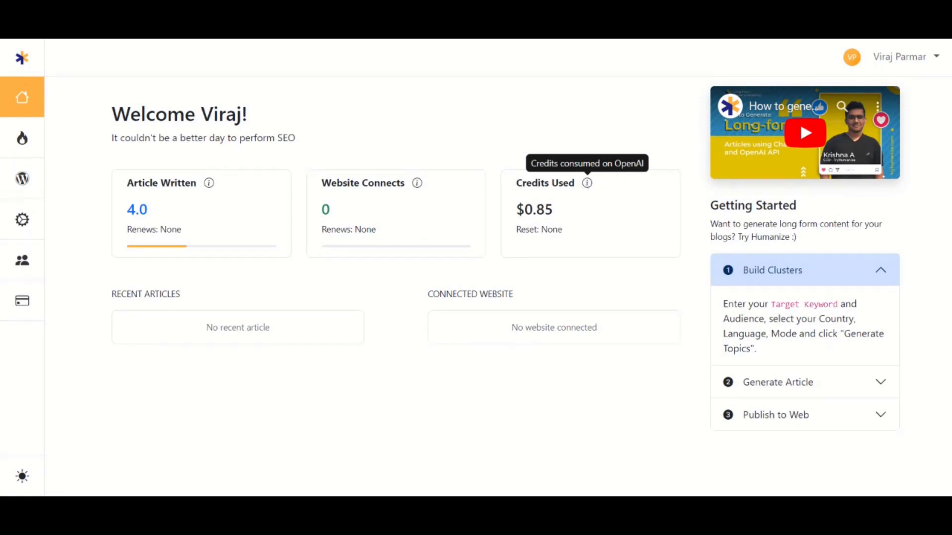
Step: Replace the placeholder OpenAI API key in Settings with your own key and validate it
click(22, 221)
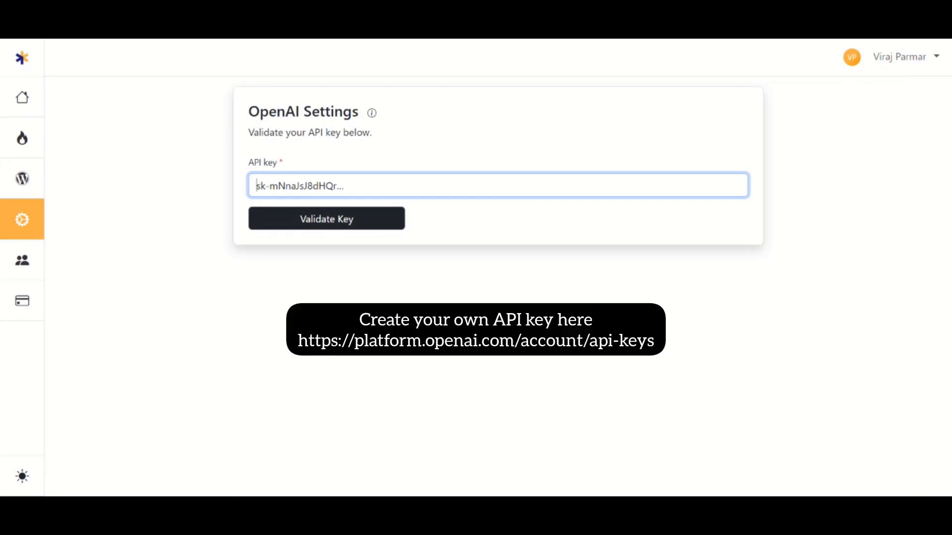
key(ctrl+a)
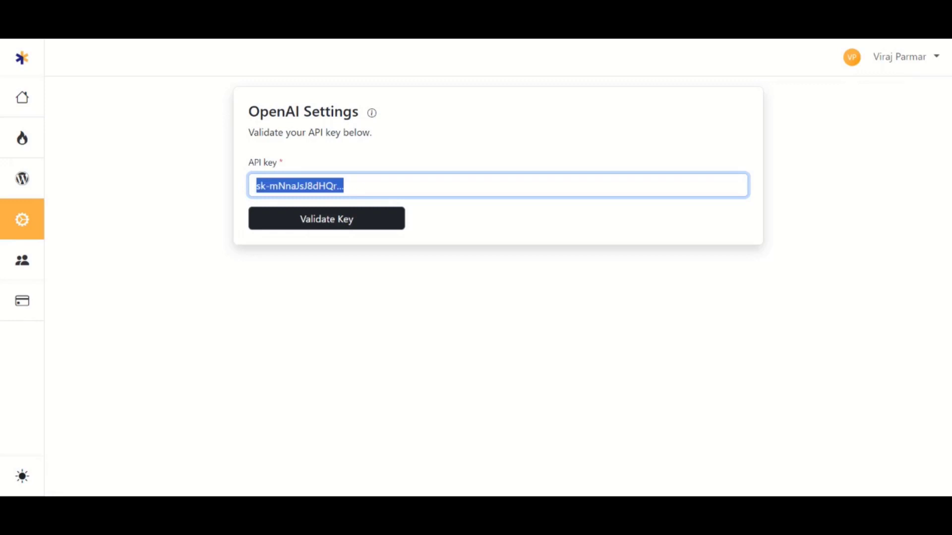
key(ctrl+v)
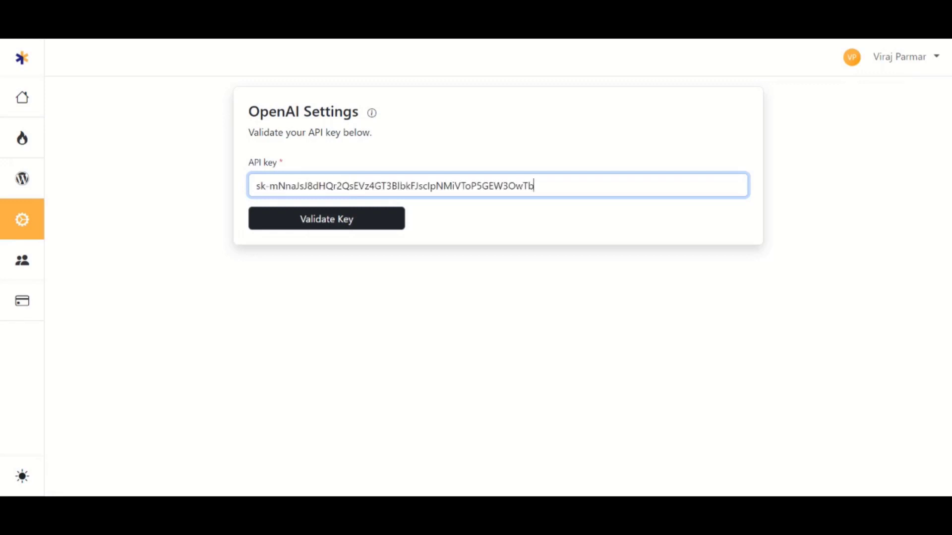
click(336, 224)
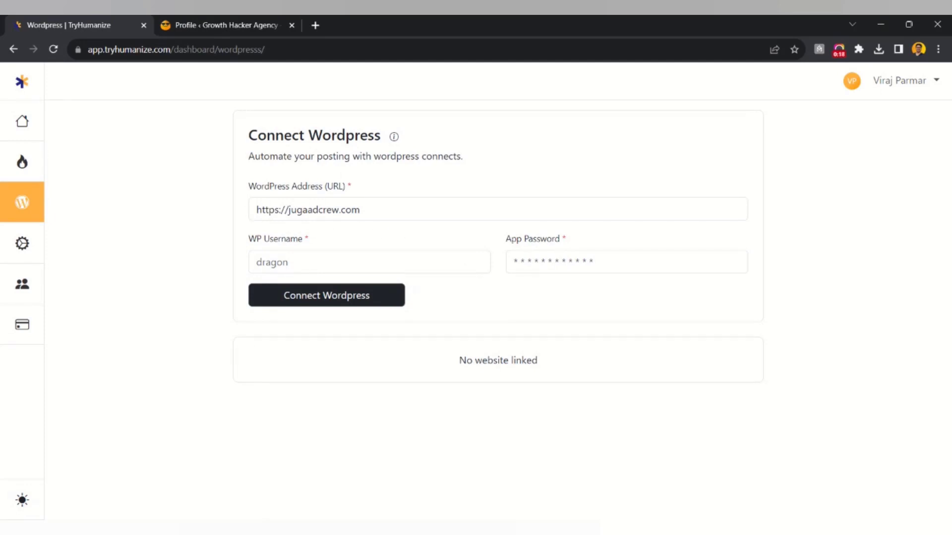
Step: Start the WP Username entry and bring up the jugaadcrew.com WordPress Profile tab
click(257, 262)
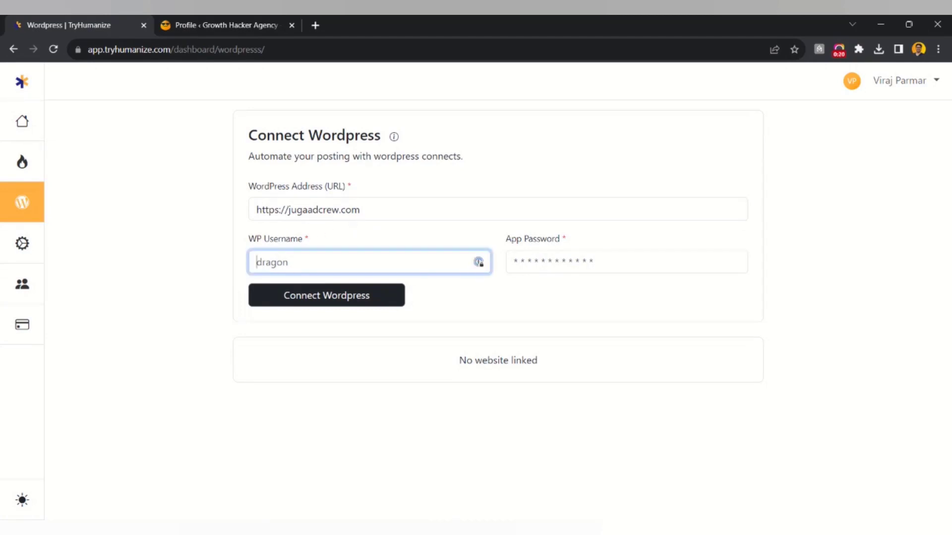
click(233, 26)
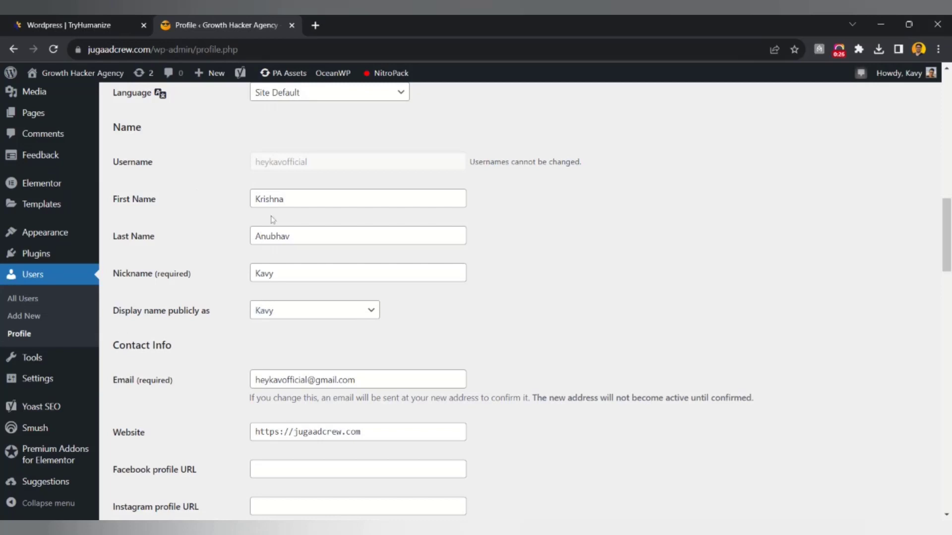
Step: Copy the WordPress username into WP Username, then scroll the profile to Application Passwords
drag(322, 166, 258, 169)
key(ctrl+c)
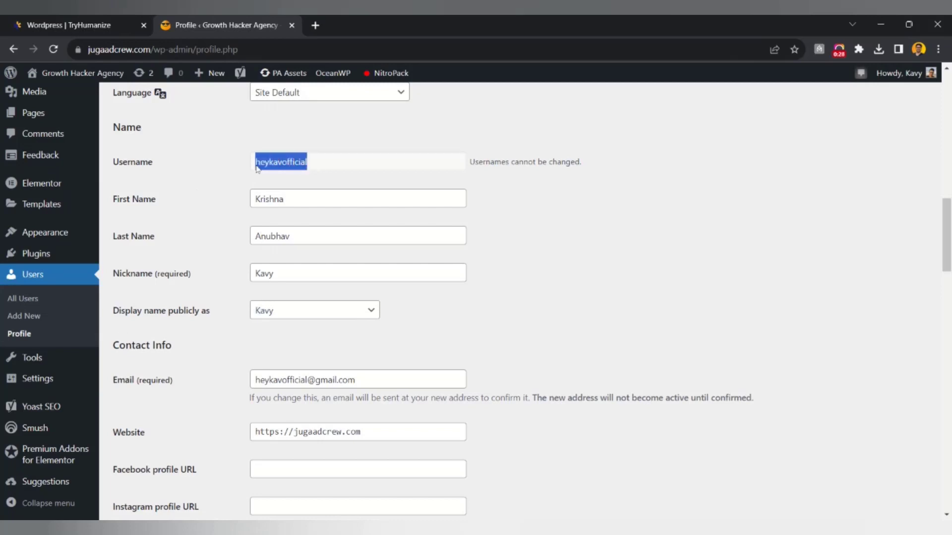
click(74, 24)
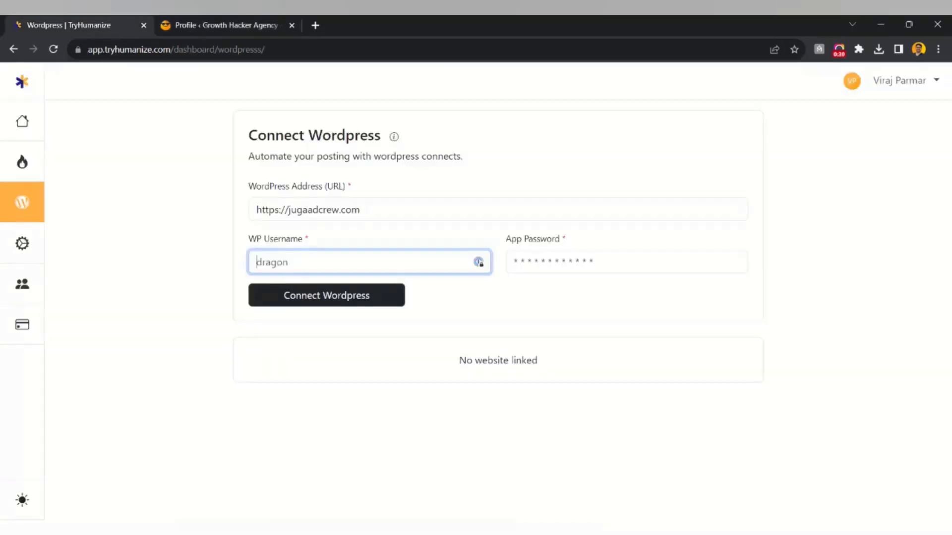
key(ctrl+v)
click(272, 20)
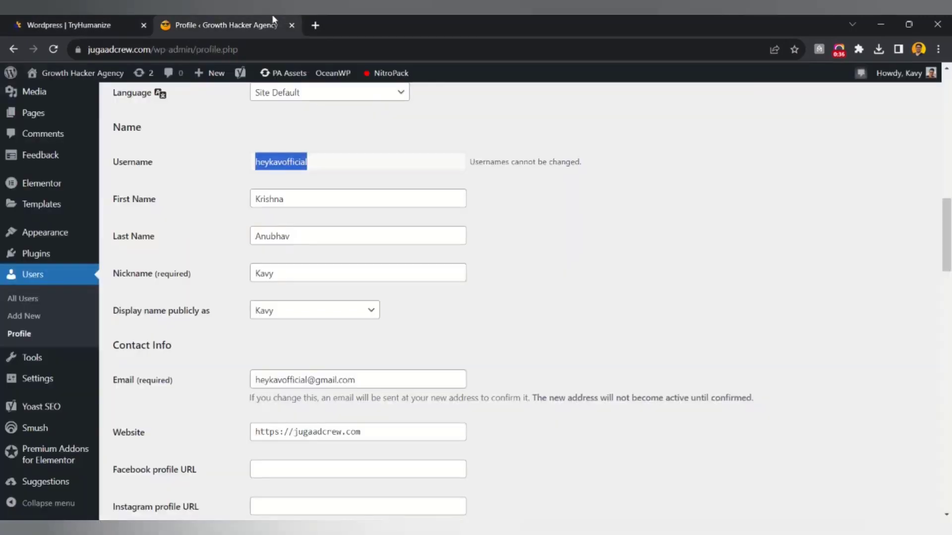
drag(947, 204, 946, 353)
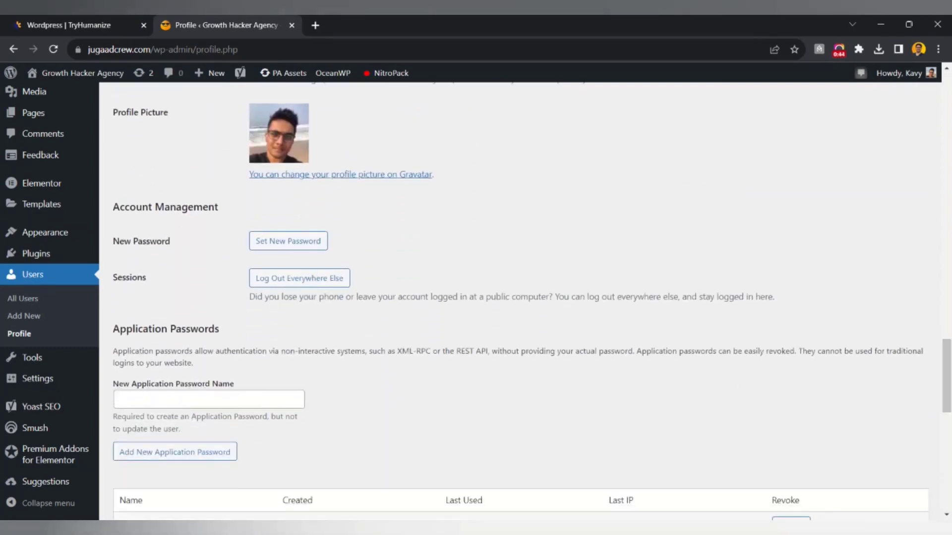
Step: Create a WordPress application password named 'tryhumanize' and copy the generated password
click(209, 400)
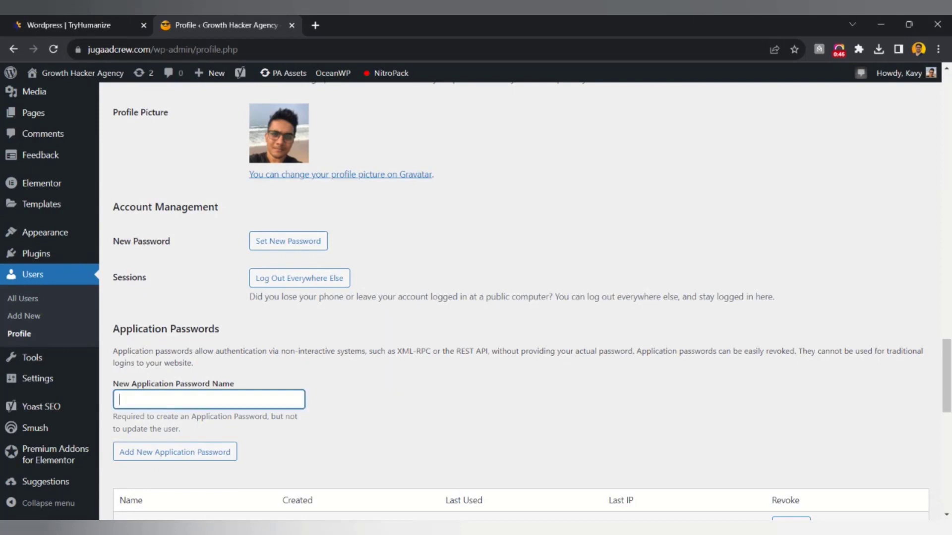
text(tryhumanize)
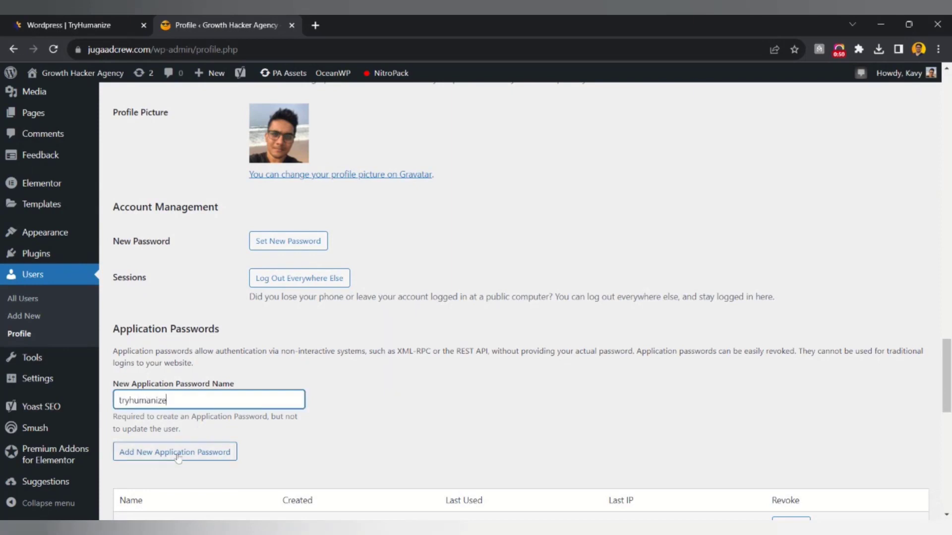
click(178, 452)
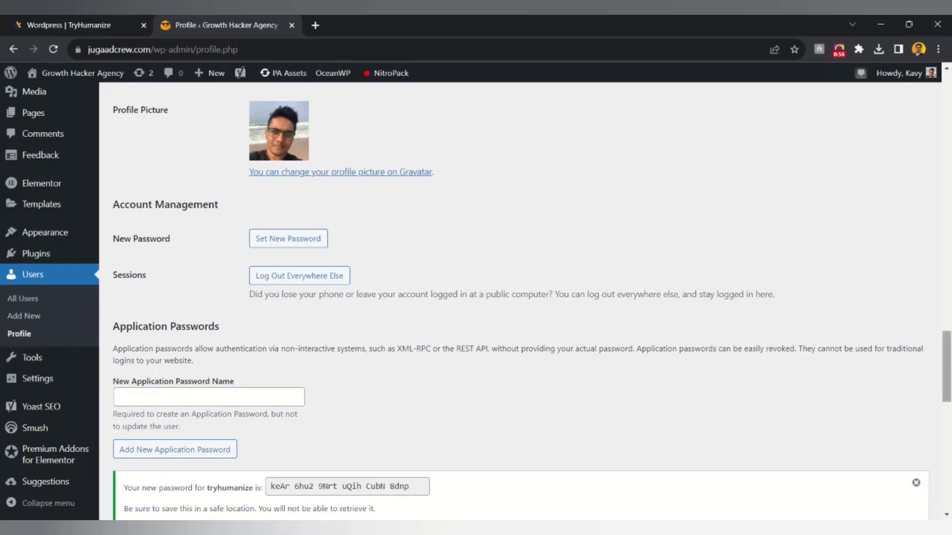
drag(945, 358, 932, 390)
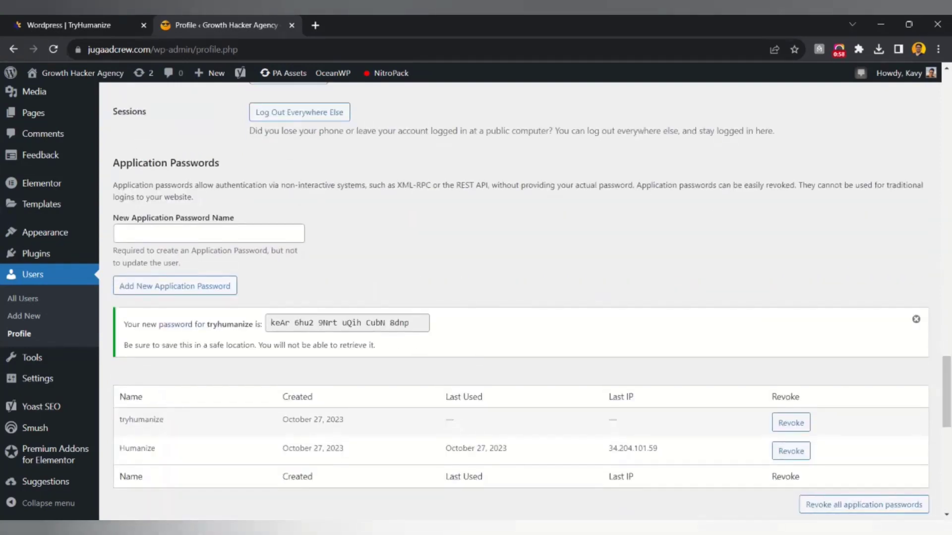
drag(270, 322, 425, 323)
key(ctrl+c)
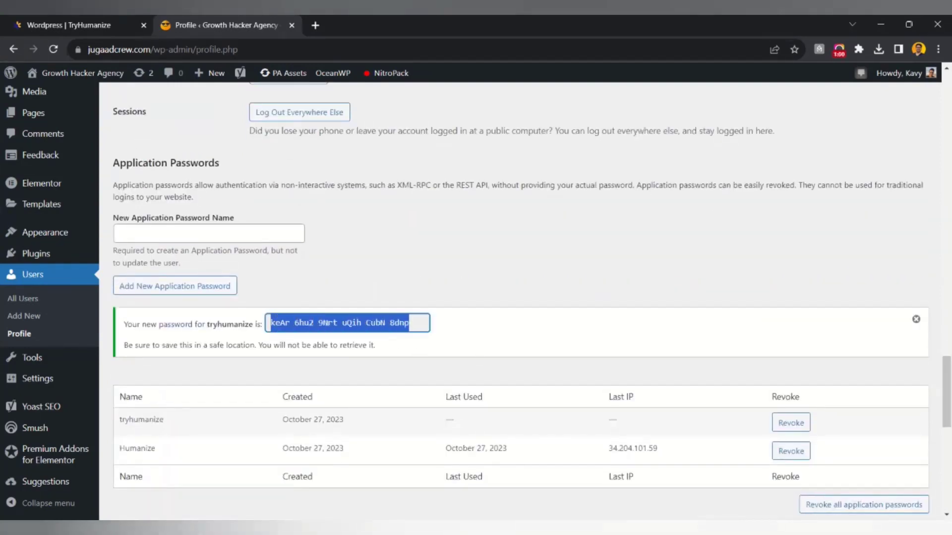
click(112, 22)
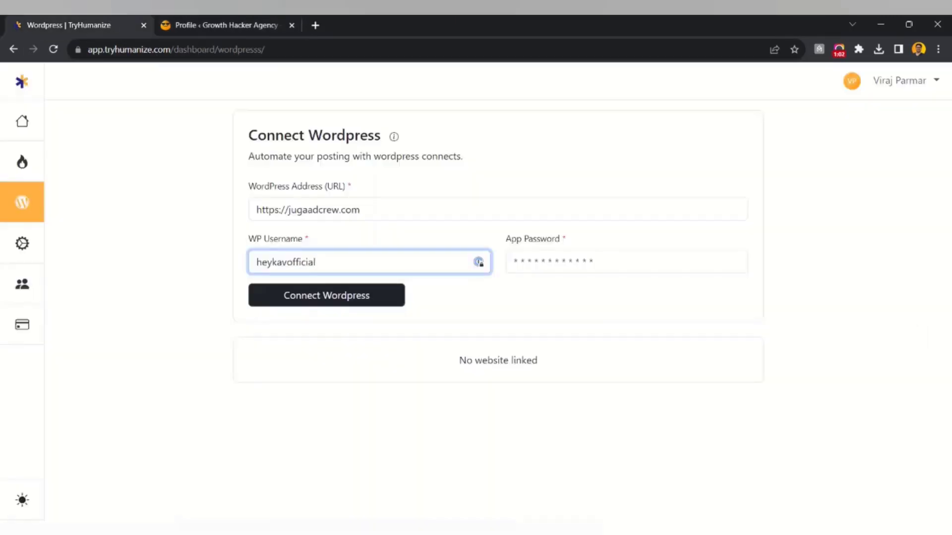
Step: Paste the generated app password and connect the jugaadcrew.com WordPress site
click(514, 262)
key(ctrl+v)
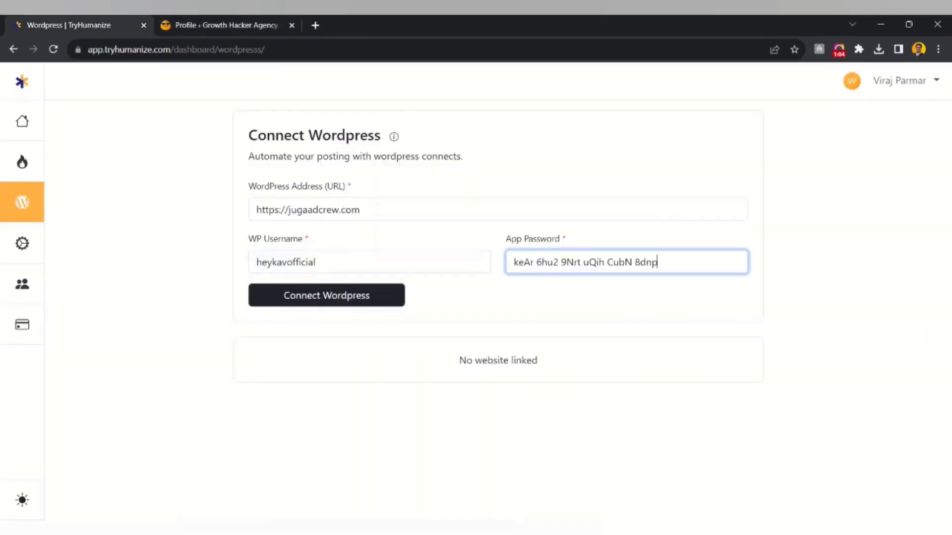
click(362, 298)
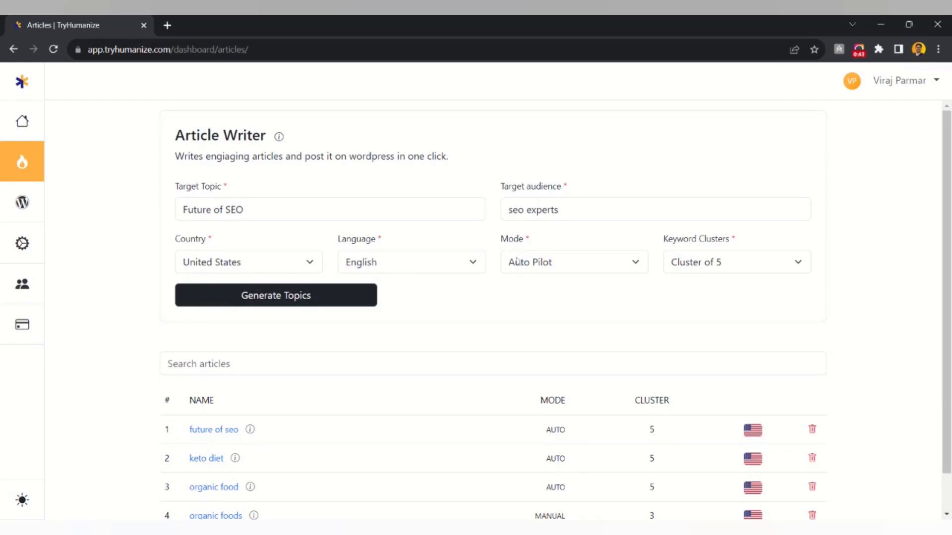
Step: Try Manual mode with sample keywords k1,k2,k3.....k15, clear them, and settle on Auto Pilot
click(571, 268)
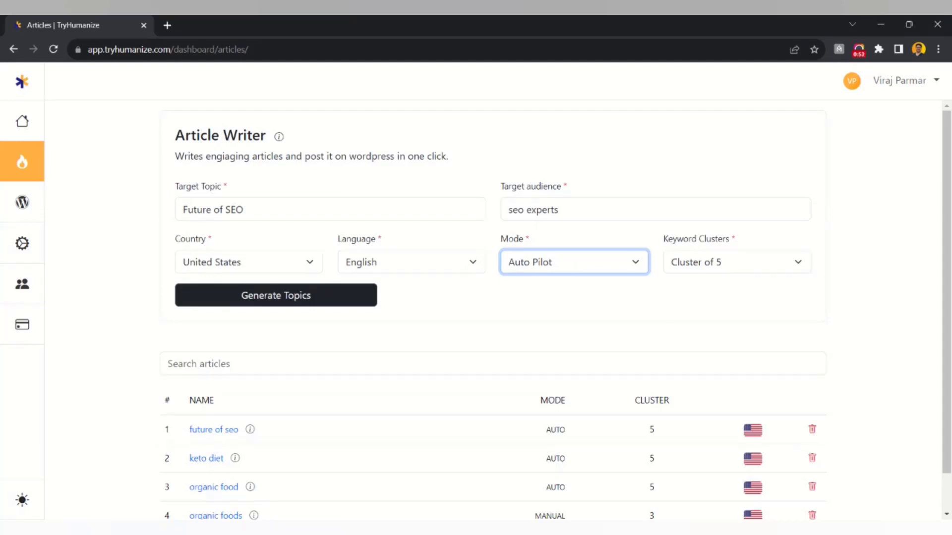
click(516, 314)
key(Tab)
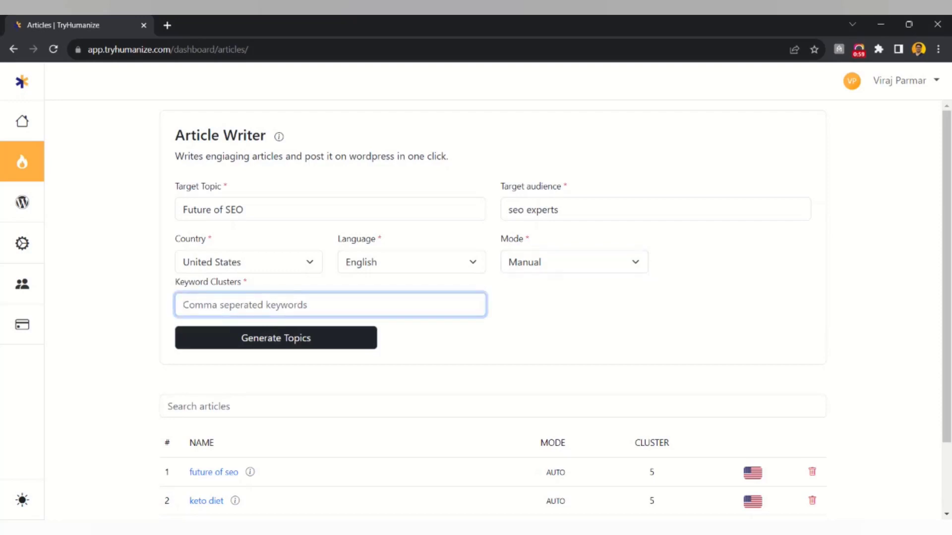
text(k1)
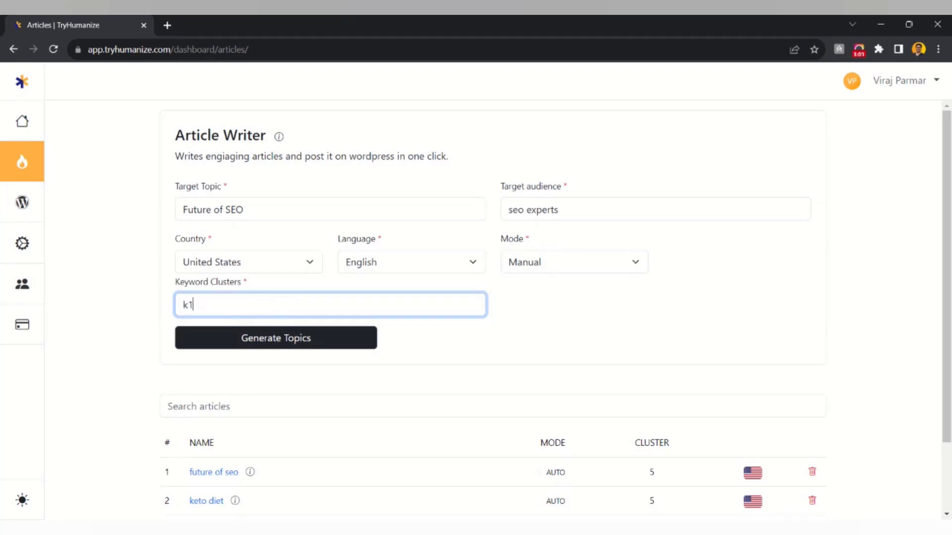
text(,k2,k3.....k15)
key(ctrl+a)
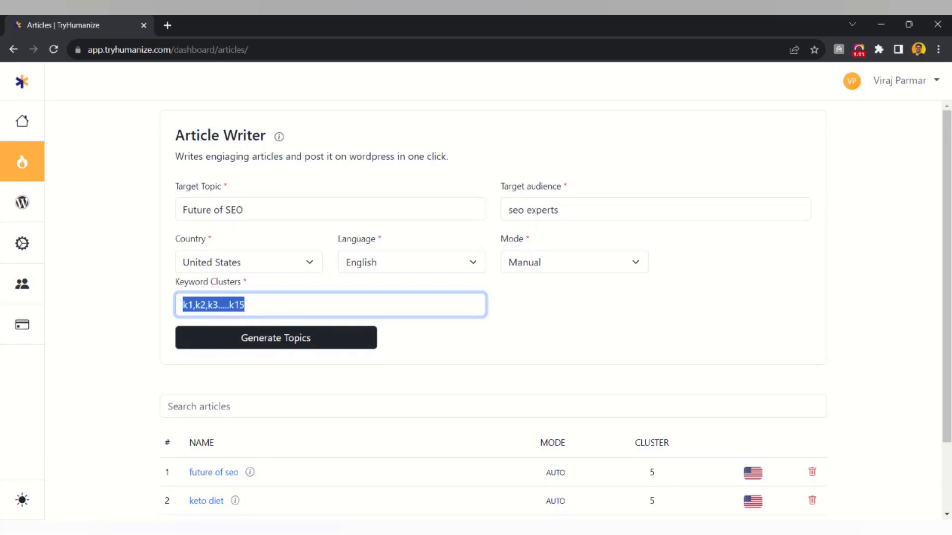
key(BackSpace)
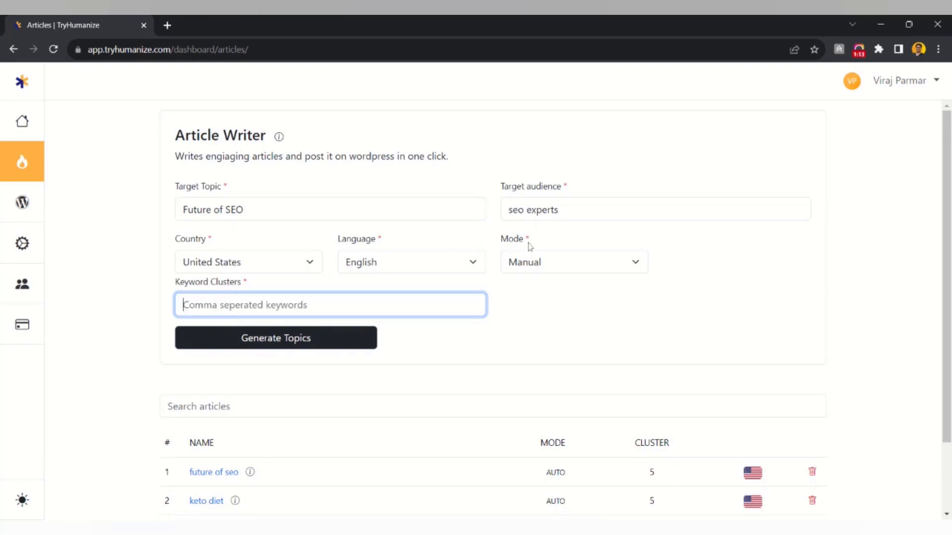
click(558, 273)
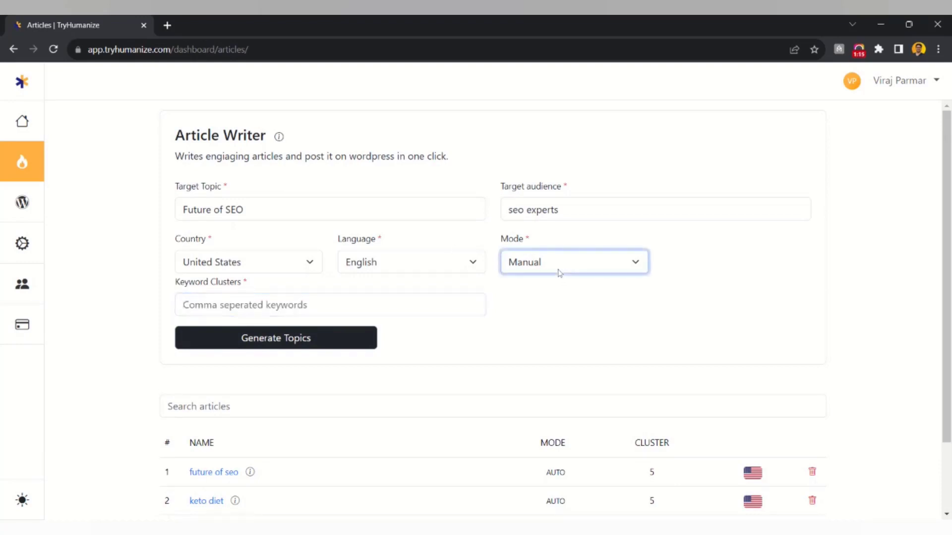
click(567, 283)
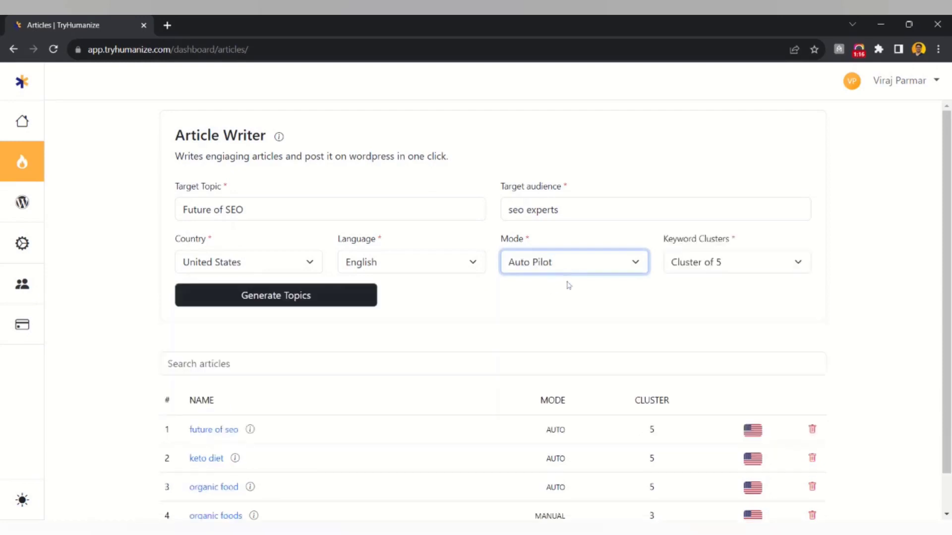
Step: Keep Keyword Clusters at Cluster of 5 and generate the Future of SEO topics
click(744, 267)
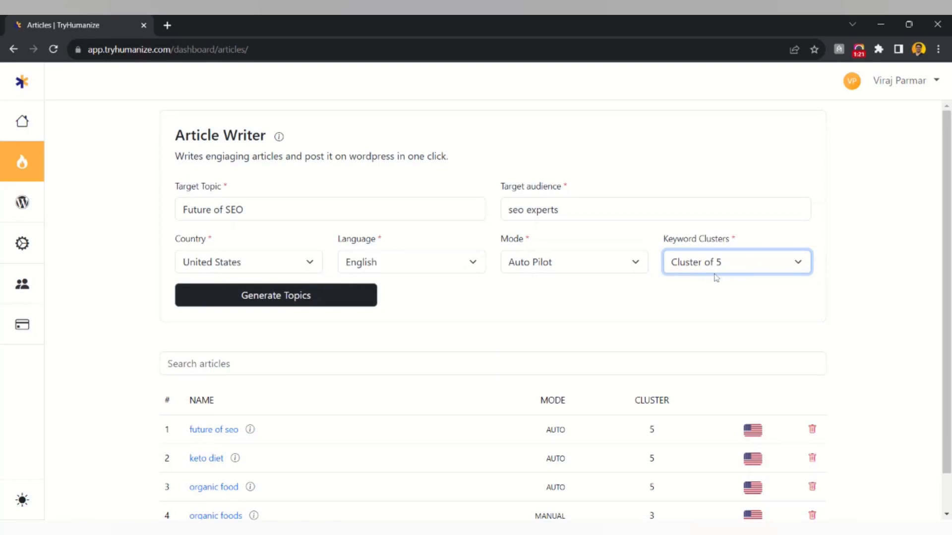
key(Down)
key(Down)
key(Up)
key(Up)
click(317, 300)
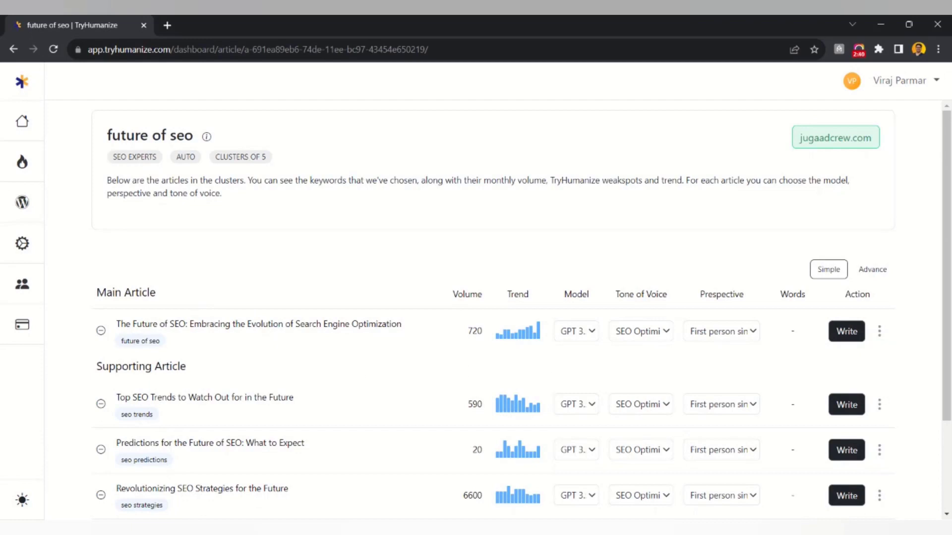
Step: Scroll through the generated article list and briefly toggle the advanced settings
scroll(476, 317, down, 1)
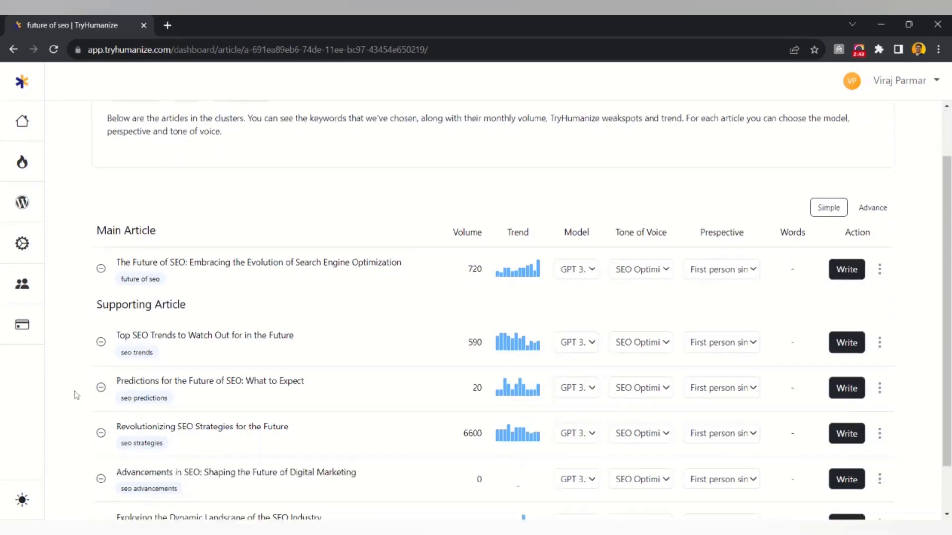
scroll(208, 487, down, 1)
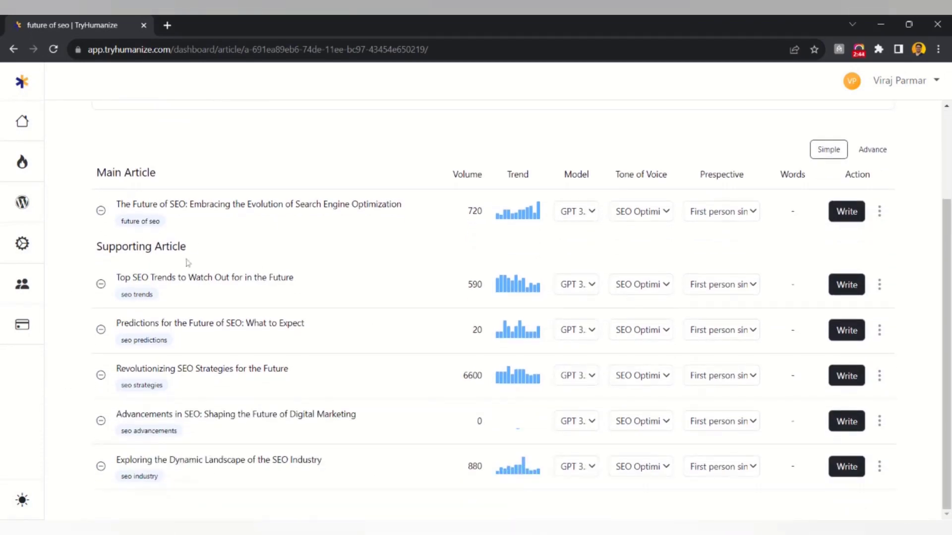
scroll(137, 315, up, 2)
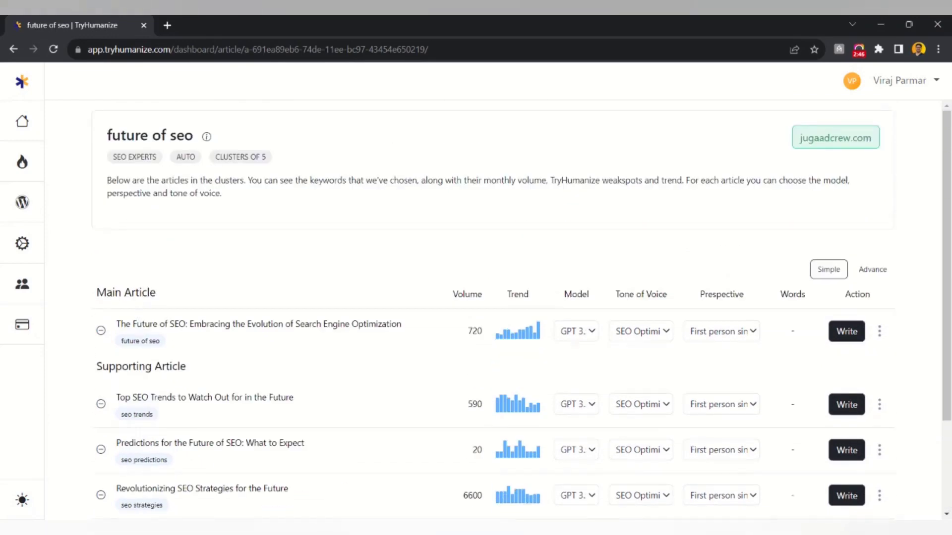
scroll(506, 297, down, 3)
scroll(734, 268, up, 3)
click(877, 272)
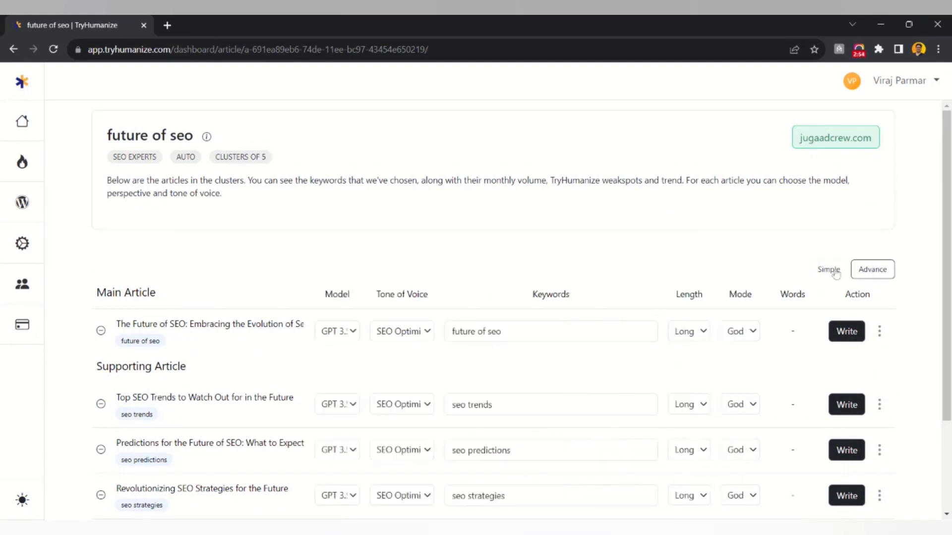
click(836, 273)
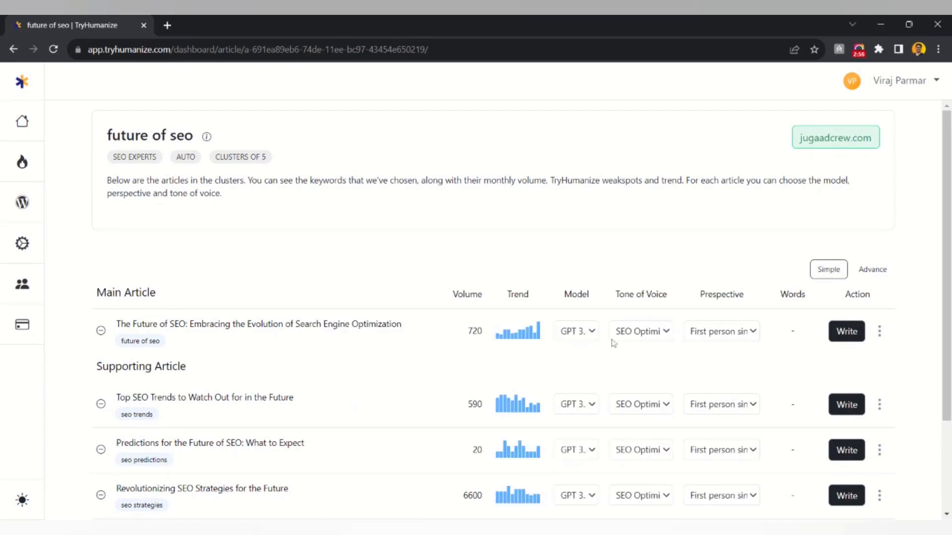
Step: Review the main article's Model, Tone of Voice and Perspective options, then enable advanced settings
click(585, 337)
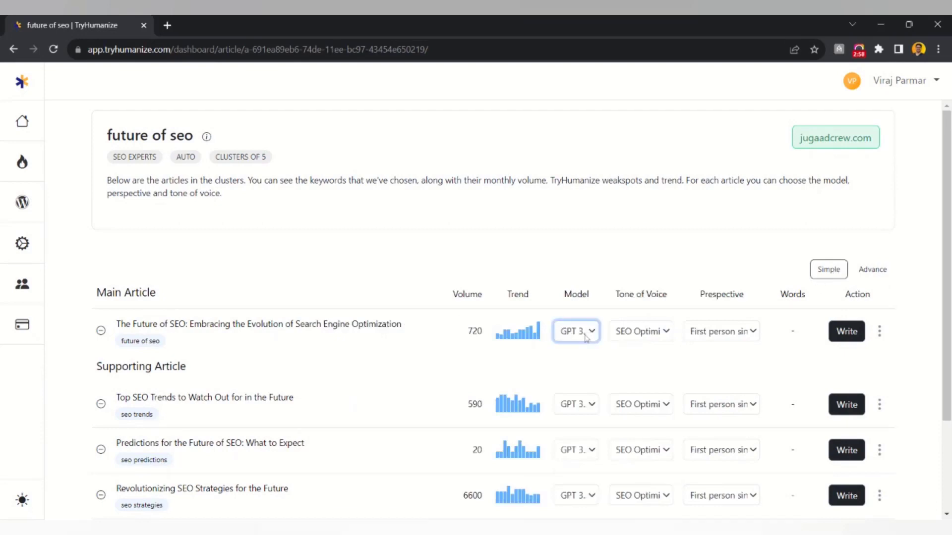
click(665, 333)
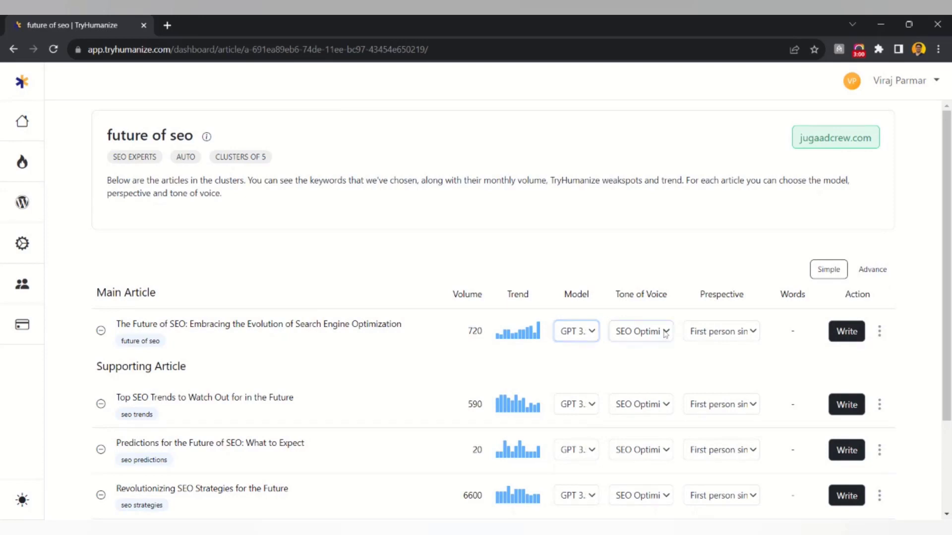
click(725, 334)
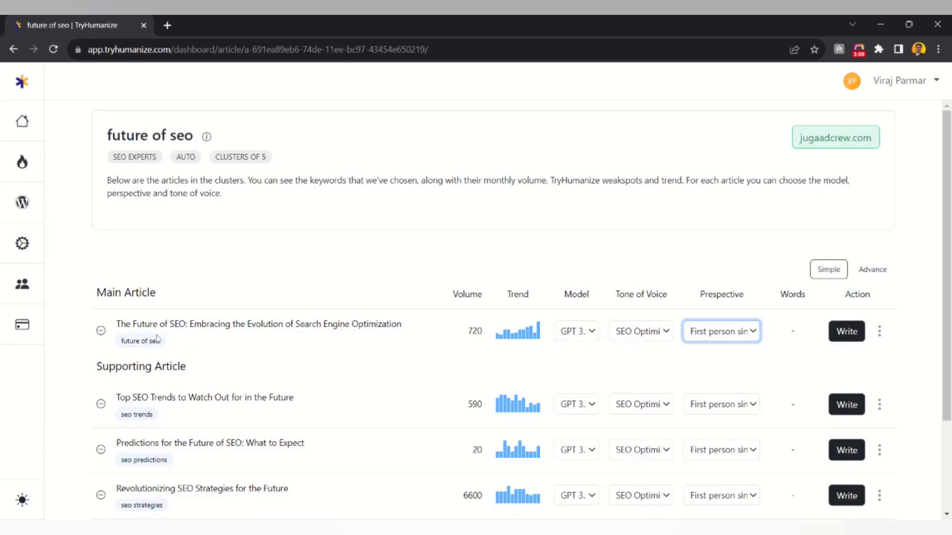
scroll(308, 347, down, 3)
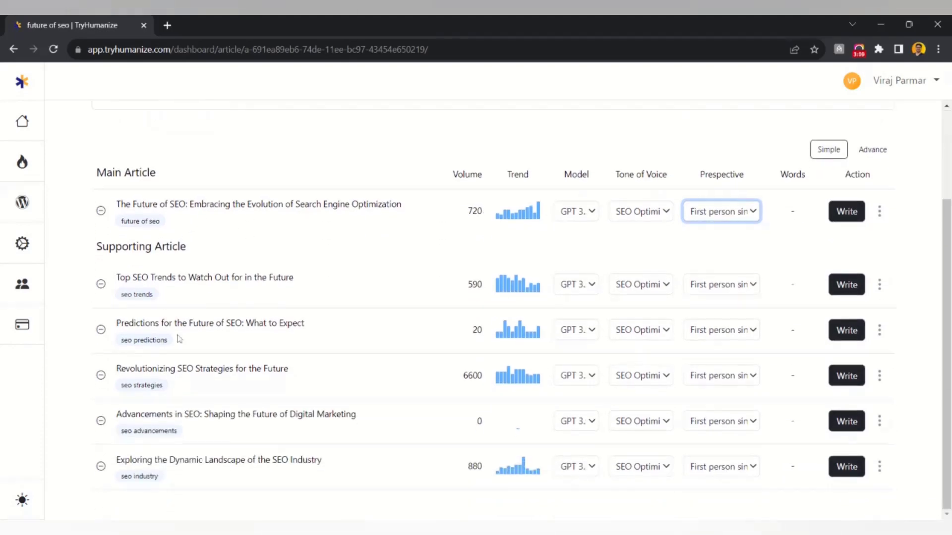
scroll(644, 372, up, 3)
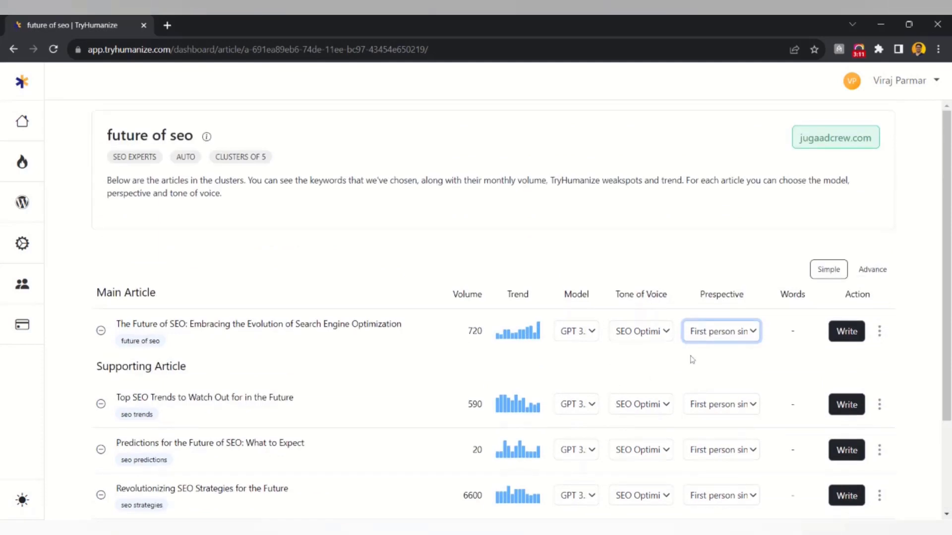
click(872, 270)
scroll(781, 312, down, 1)
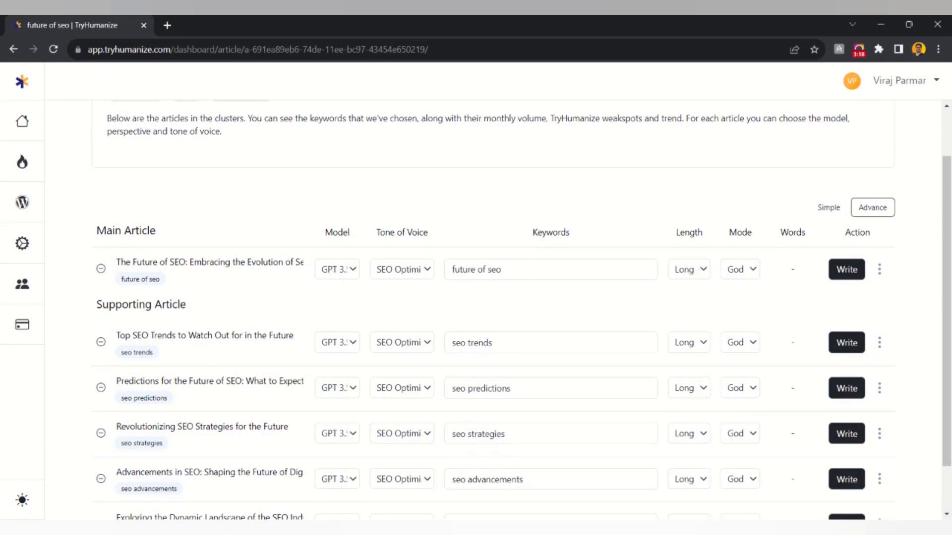
Step: Set the seo predictions and seo strategies articles to Short length
click(693, 275)
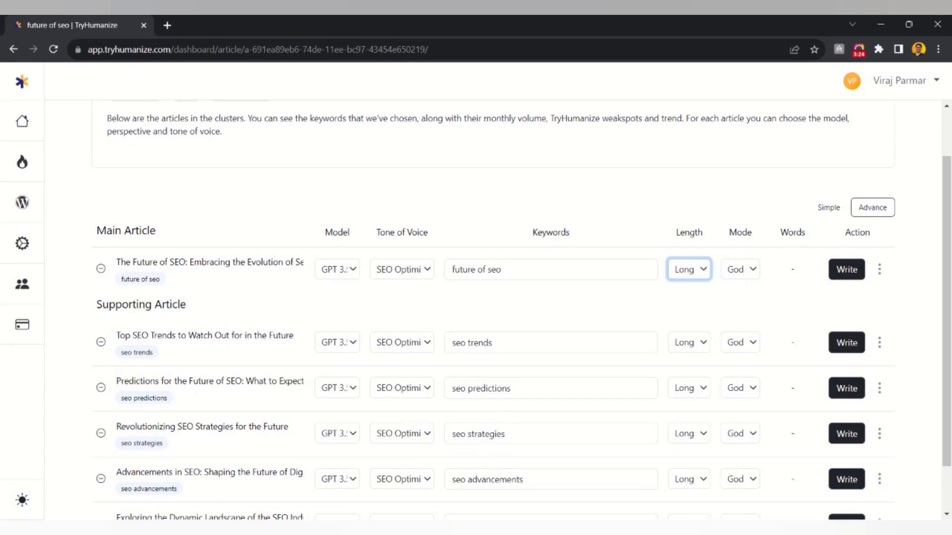
scroll(682, 365, down, 2)
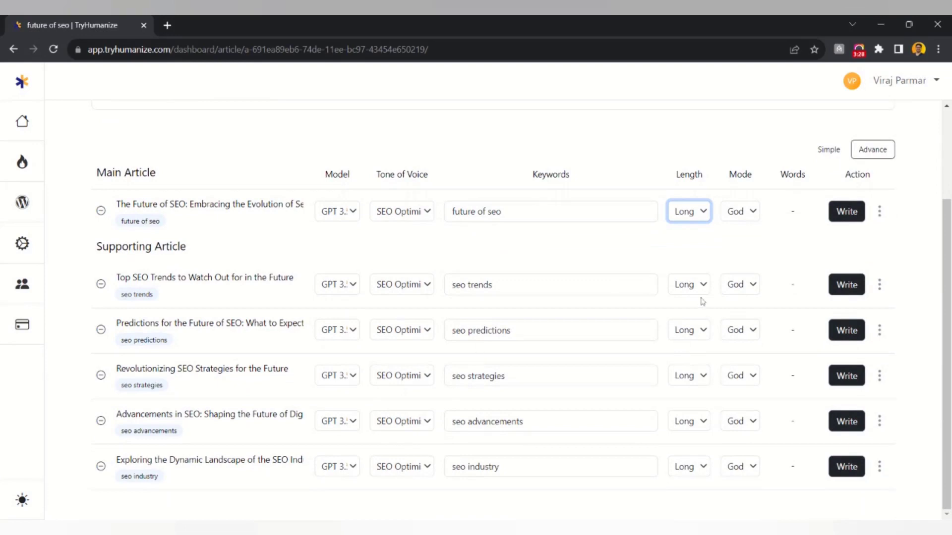
click(703, 332)
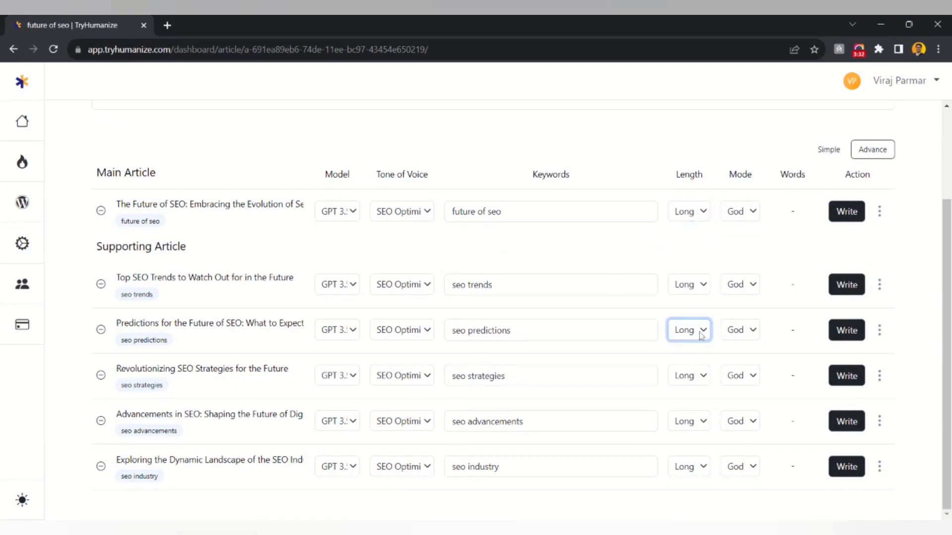
click(698, 380)
click(698, 380)
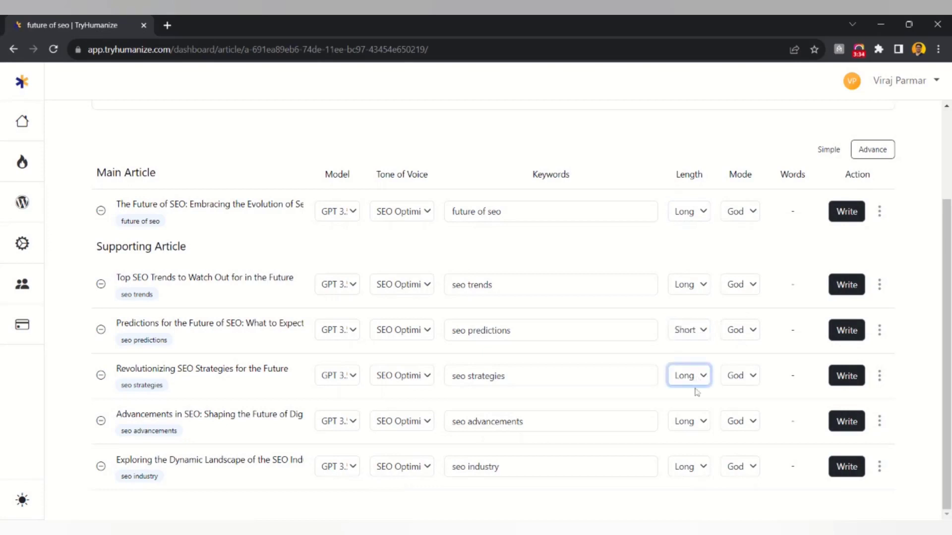
click(695, 412)
Step: Try Normal mode on the main article, then restore it to God mode
click(738, 220)
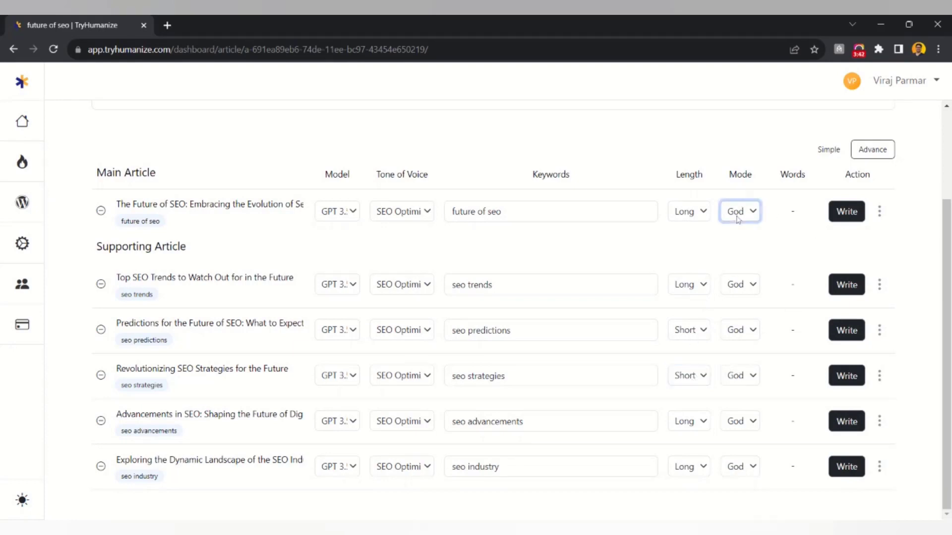
click(739, 248)
click(767, 233)
click(844, 218)
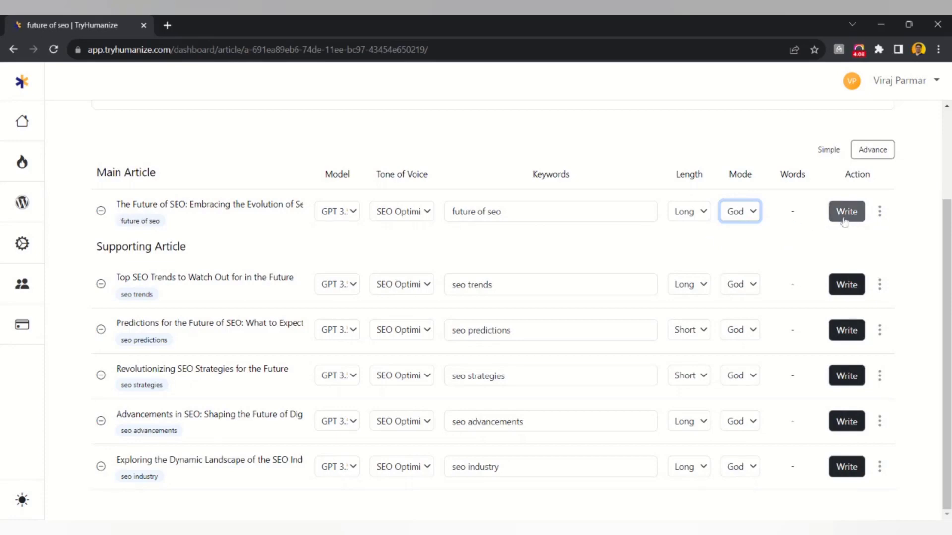
Step: Switch the seo trends, seo predictions and seo strategies articles to Normal mode
click(741, 284)
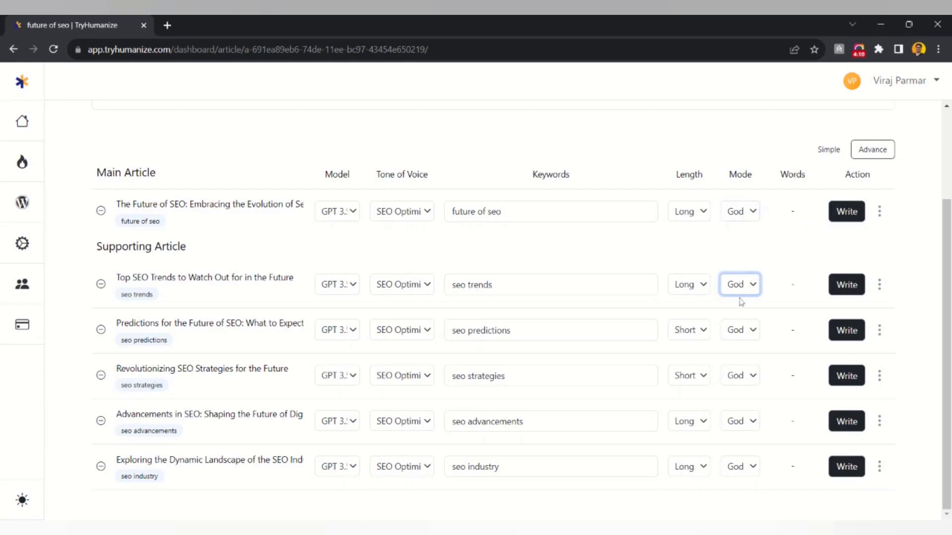
click(740, 325)
click(741, 328)
click(746, 363)
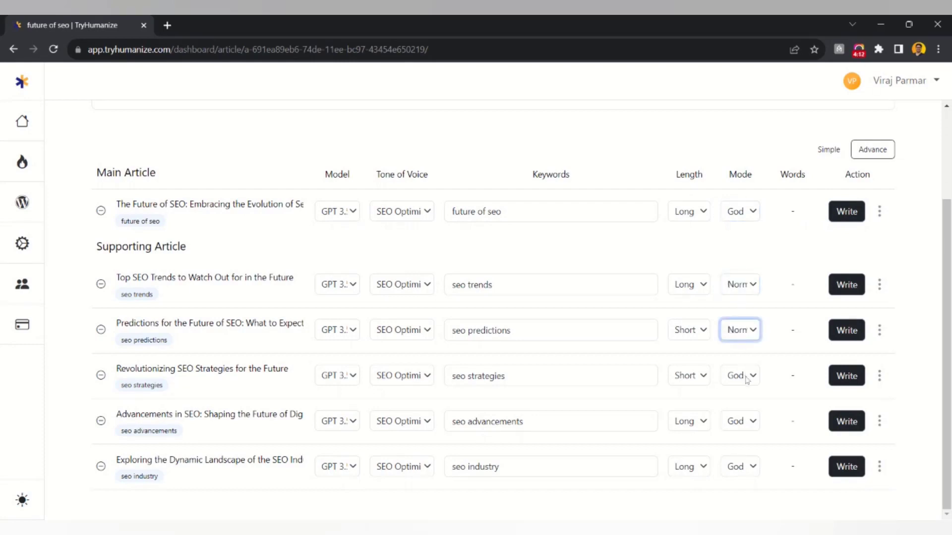
click(747, 380)
click(747, 411)
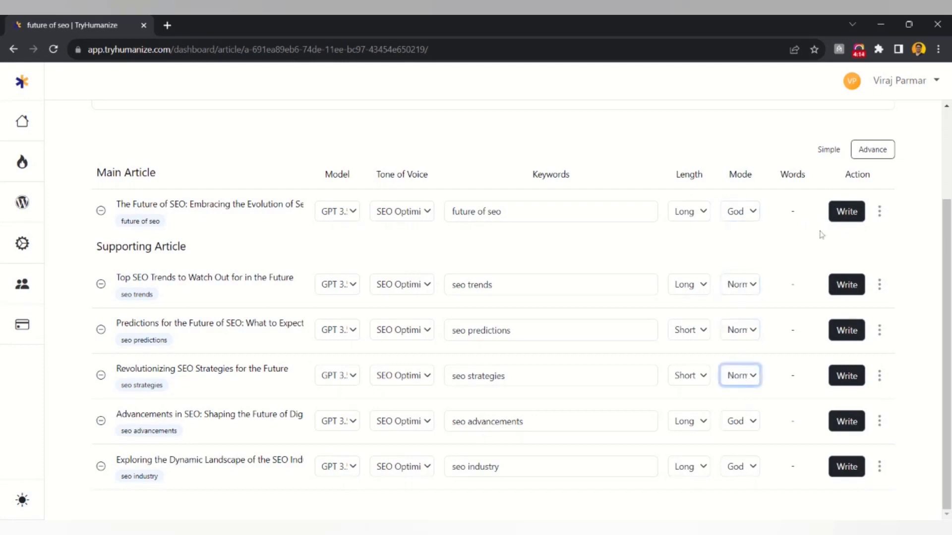
Step: Write the main article plus the Top SEO Trends, predictions and strategies supporting articles
click(848, 218)
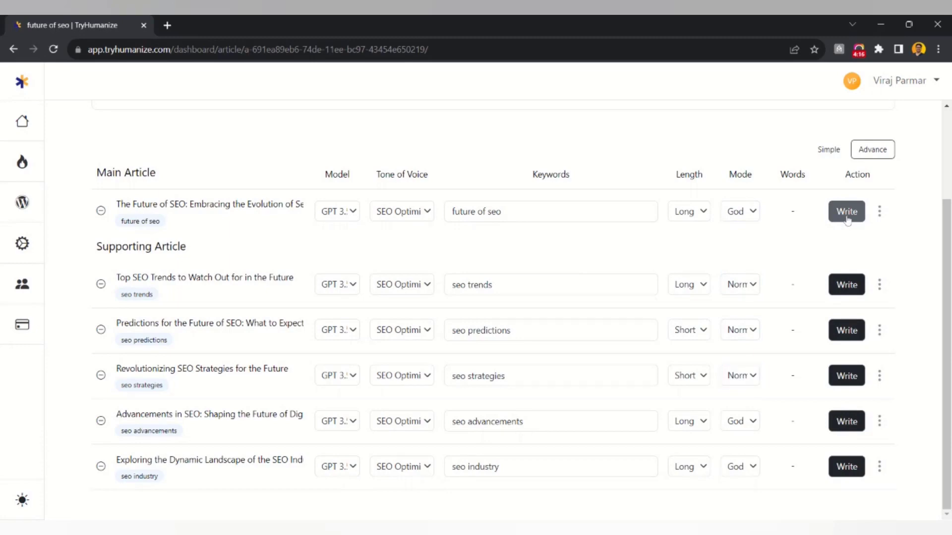
click(848, 285)
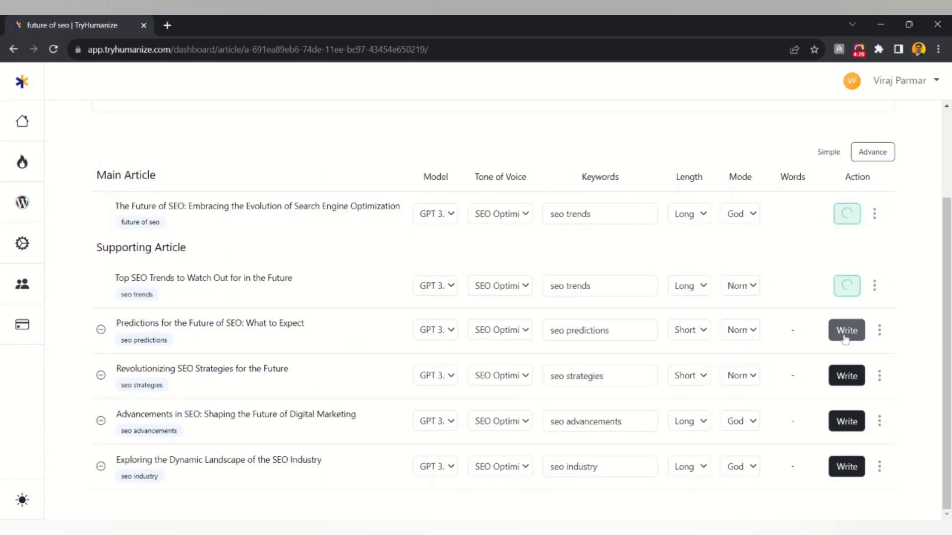
click(846, 337)
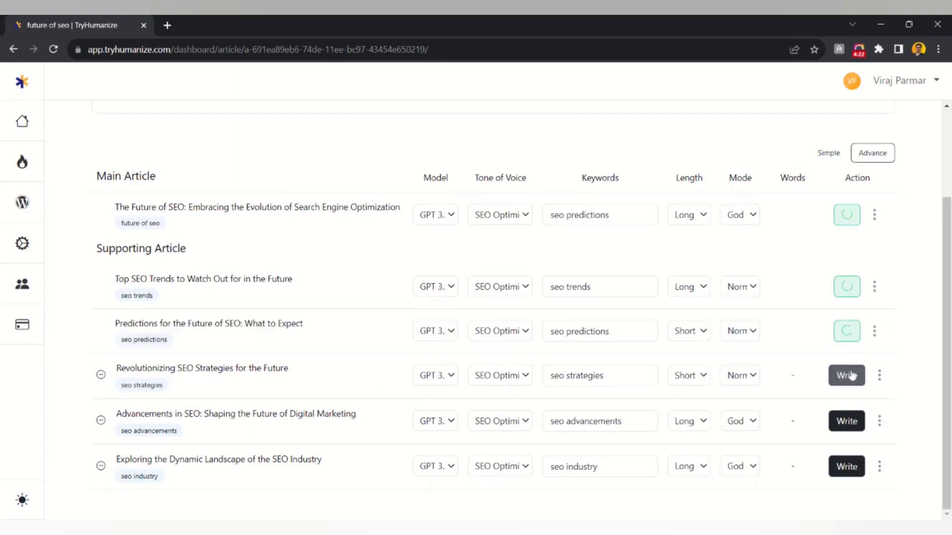
click(851, 375)
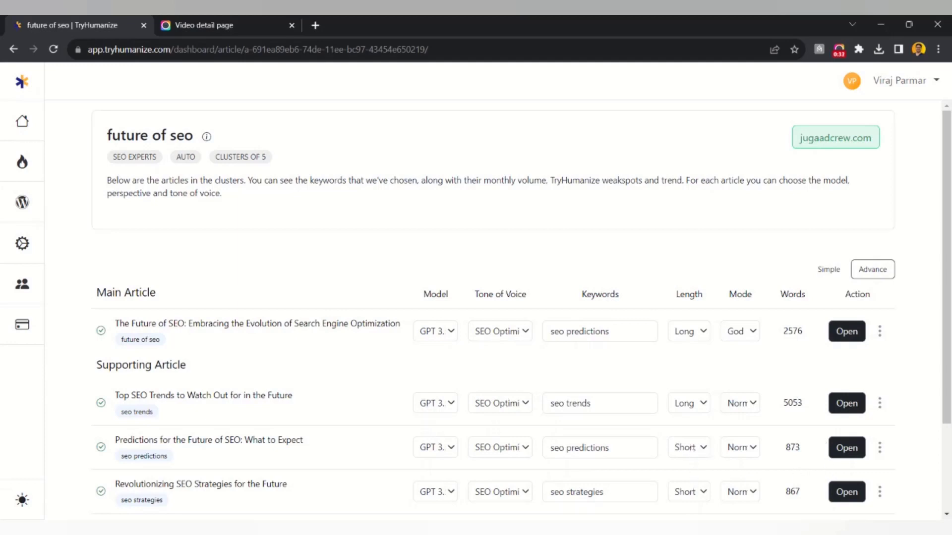
Step: Open the finished Top SEO Trends article in the editor and read down through its body
click(848, 404)
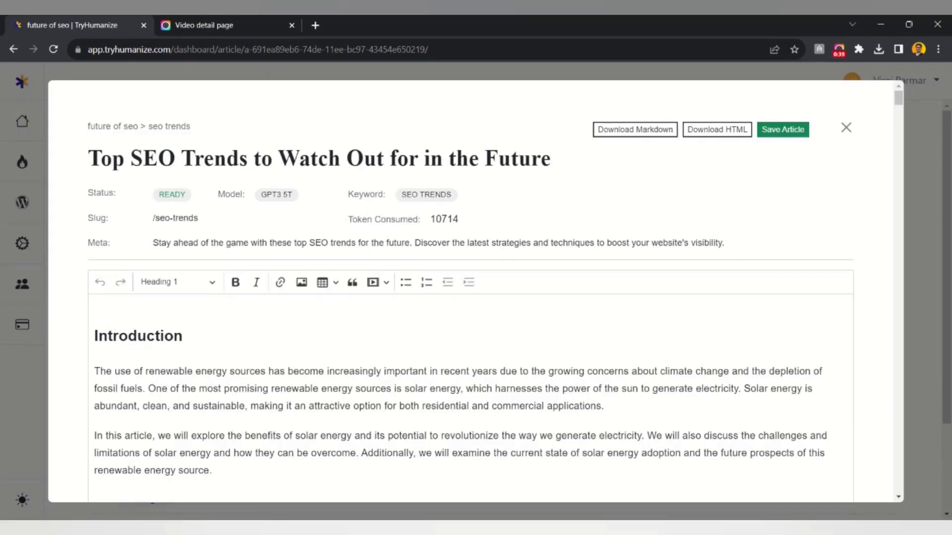
scroll(471, 347, down, 1)
scroll(471, 347, down, 1)
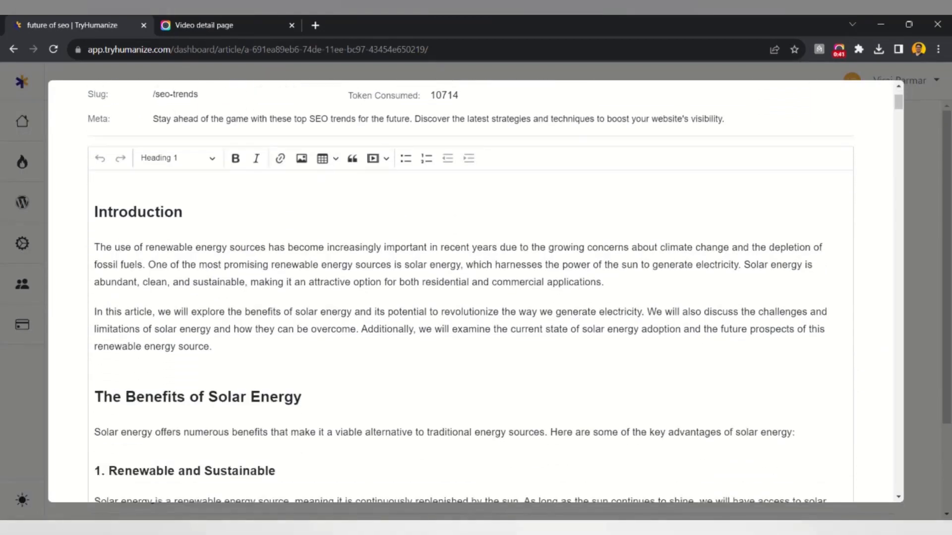
click(212, 347)
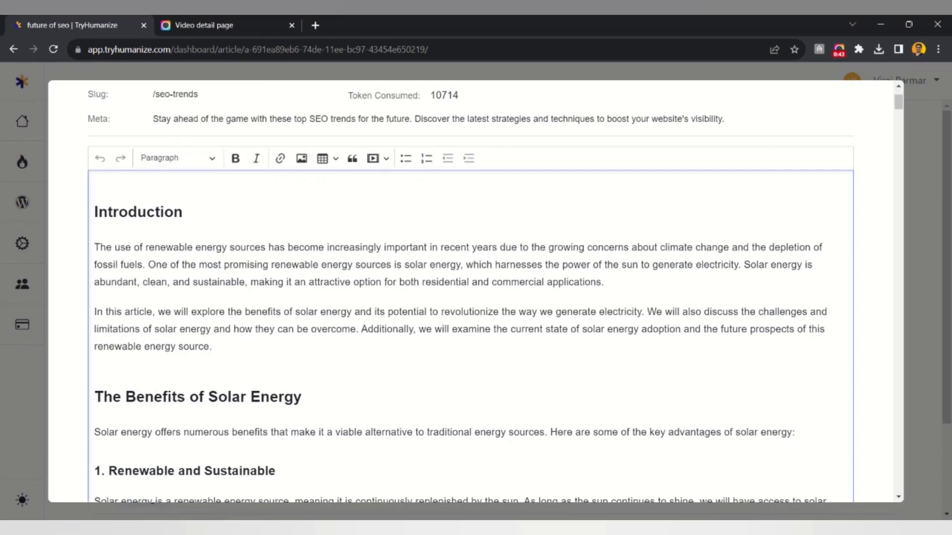
scroll(471, 297, down, 2)
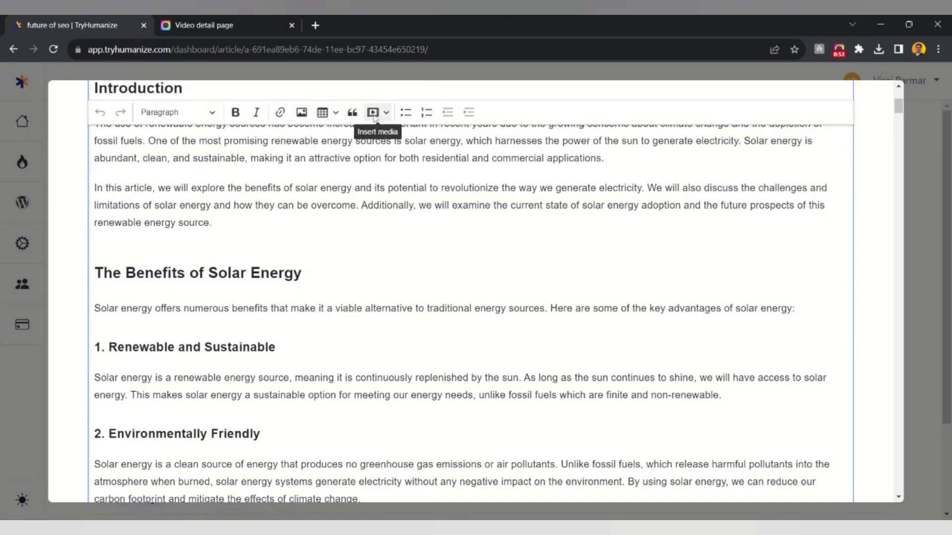
scroll(374, 117, down, 9)
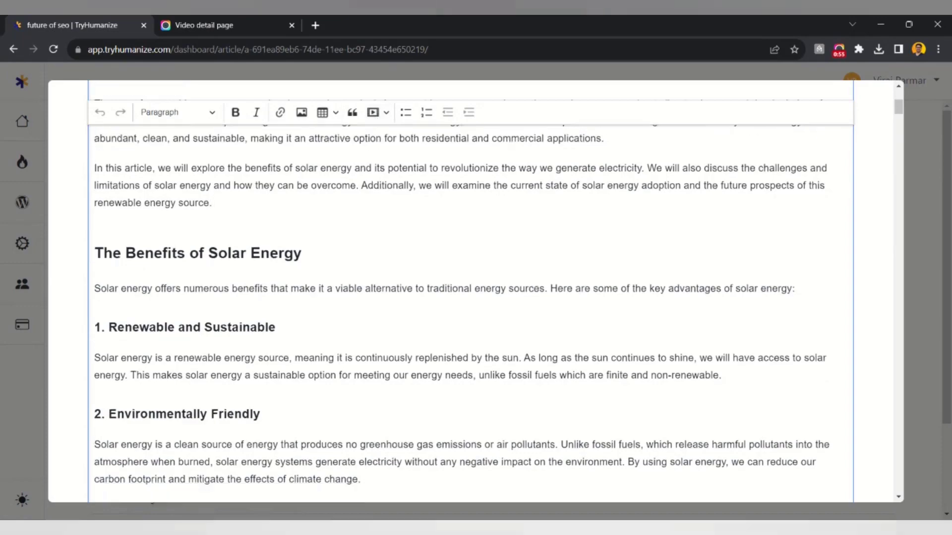
scroll(471, 290, down, 20)
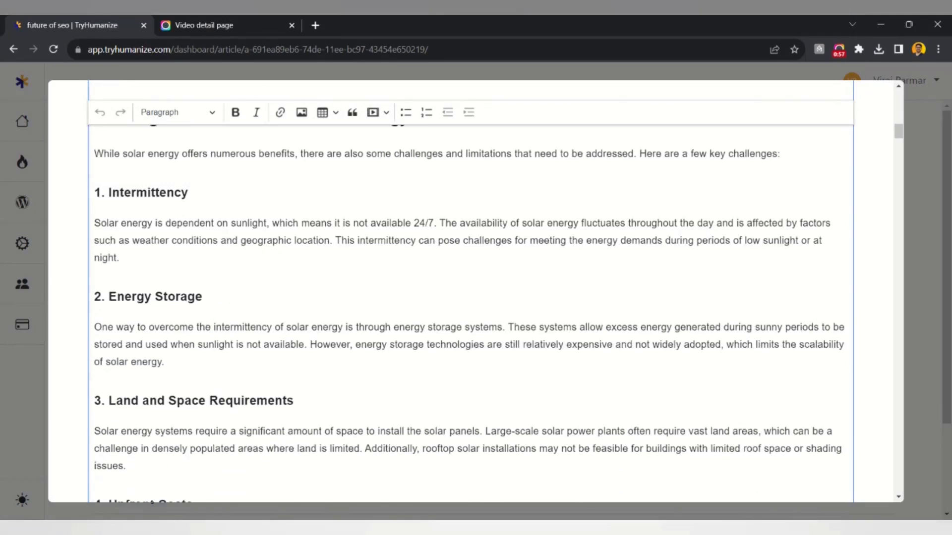
scroll(471, 290, up, 4)
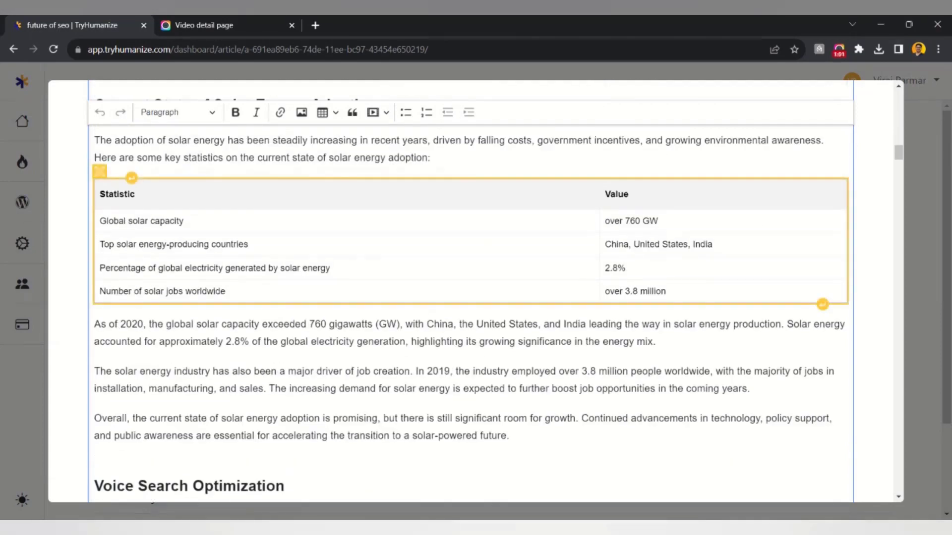
scroll(471, 291, down, 13)
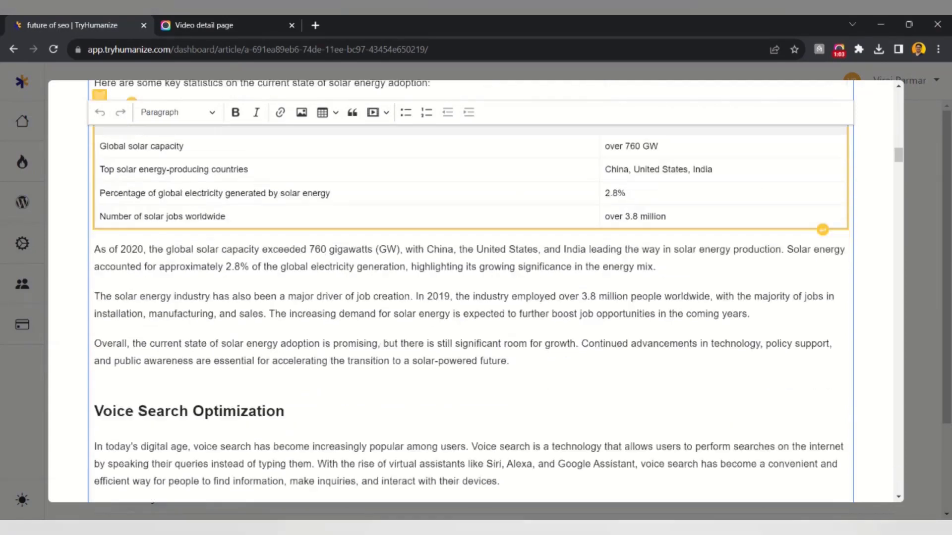
scroll(471, 290, down, 7)
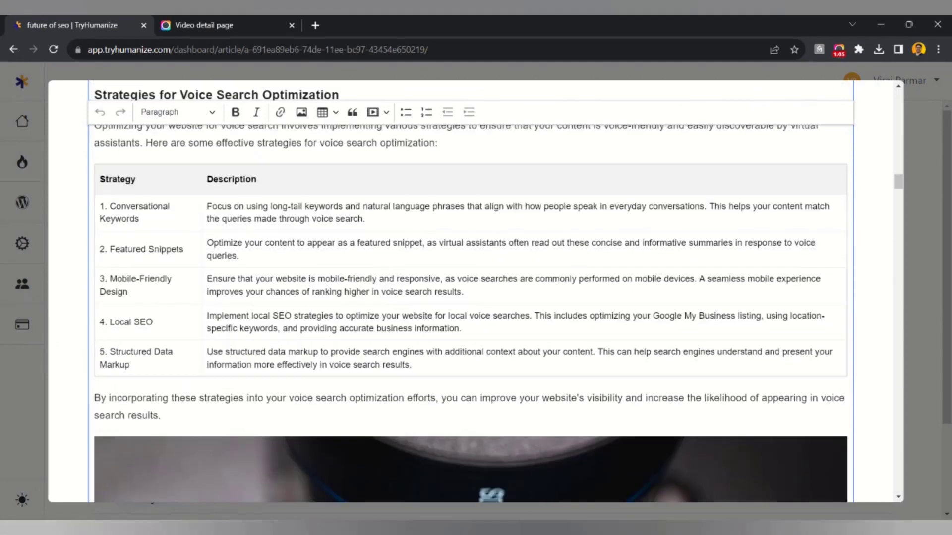
scroll(459, 303, down, 6)
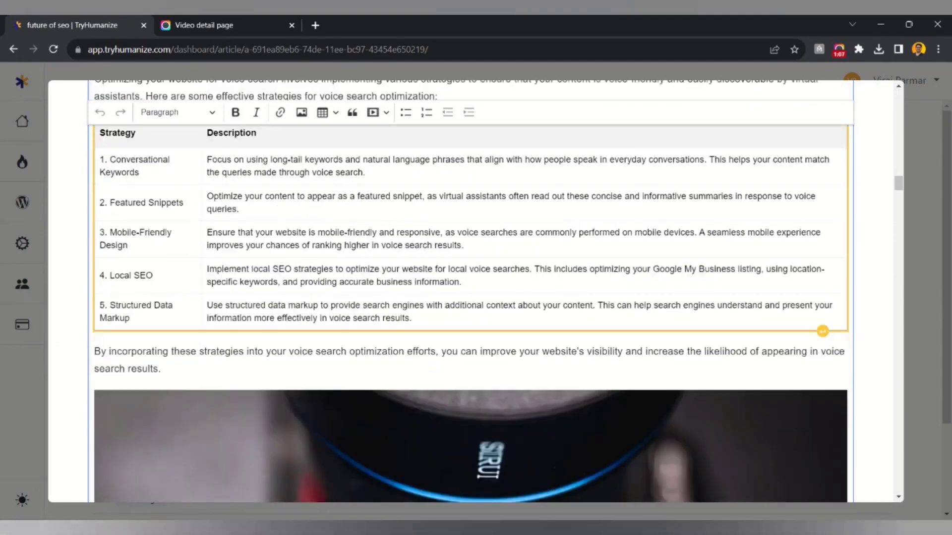
scroll(459, 301, down, 20)
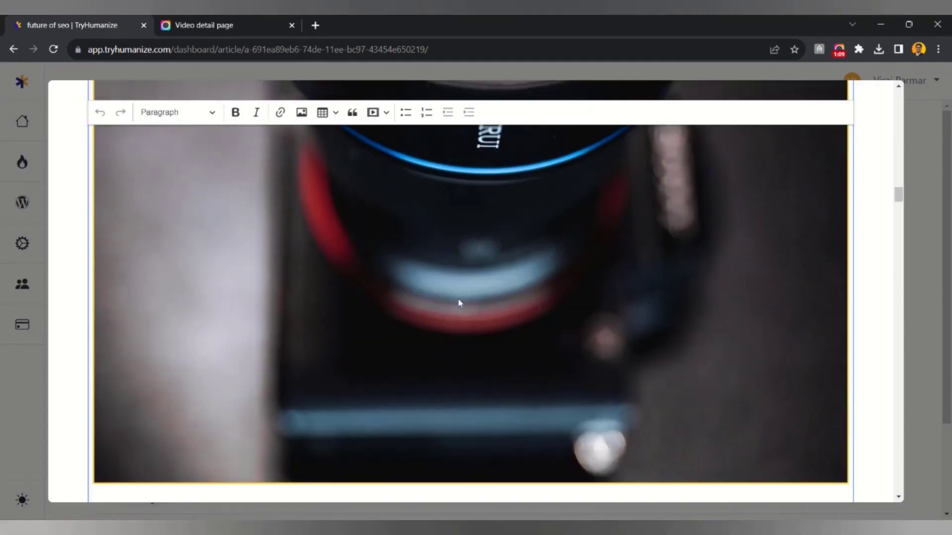
scroll(459, 302, down, 20)
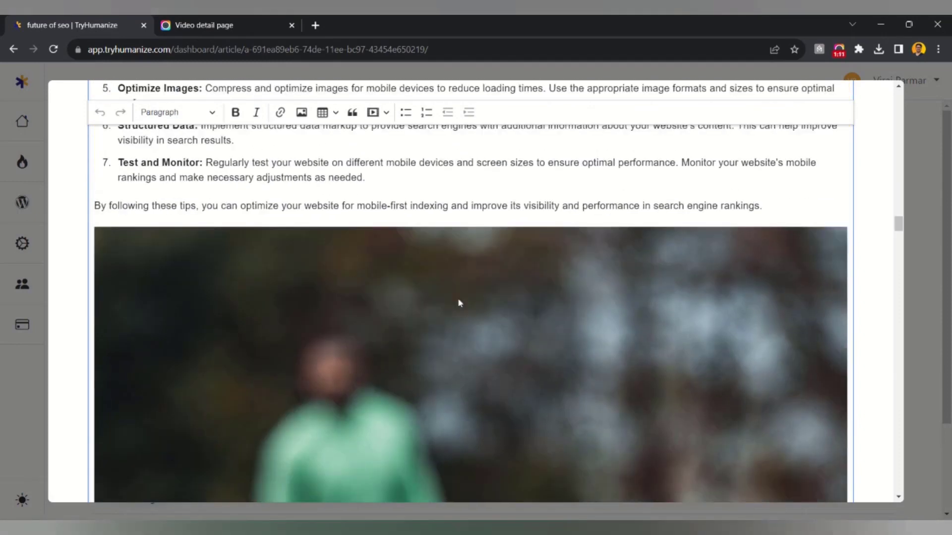
scroll(460, 302, down, 8)
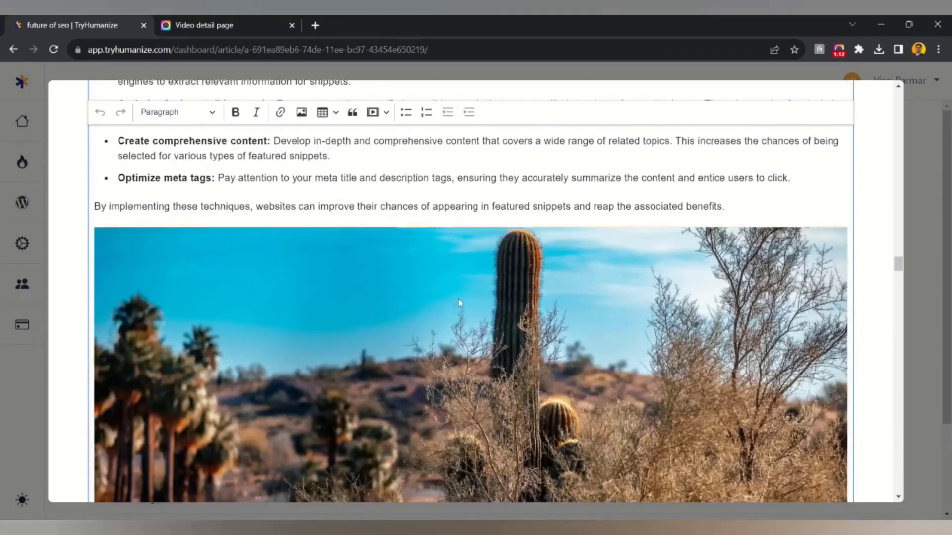
scroll(460, 303, down, 12)
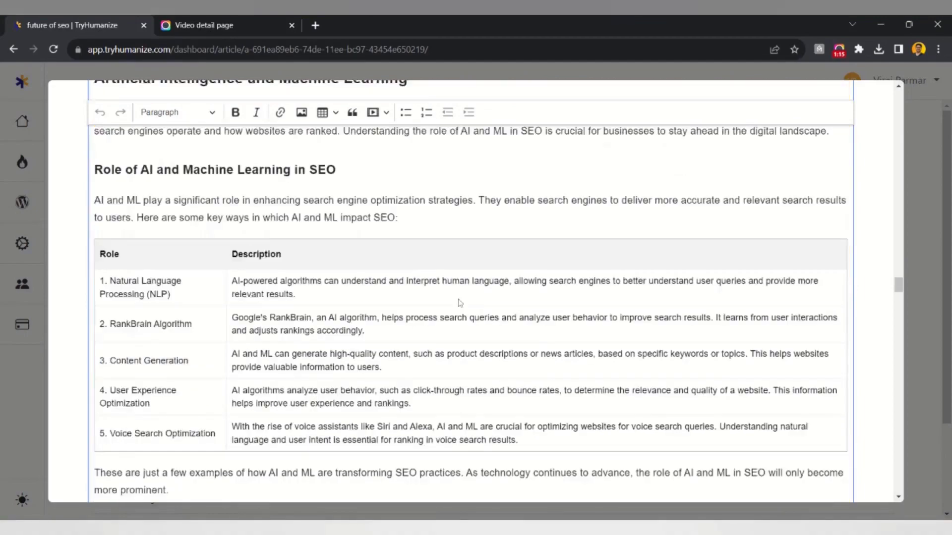
scroll(460, 304, down, 20)
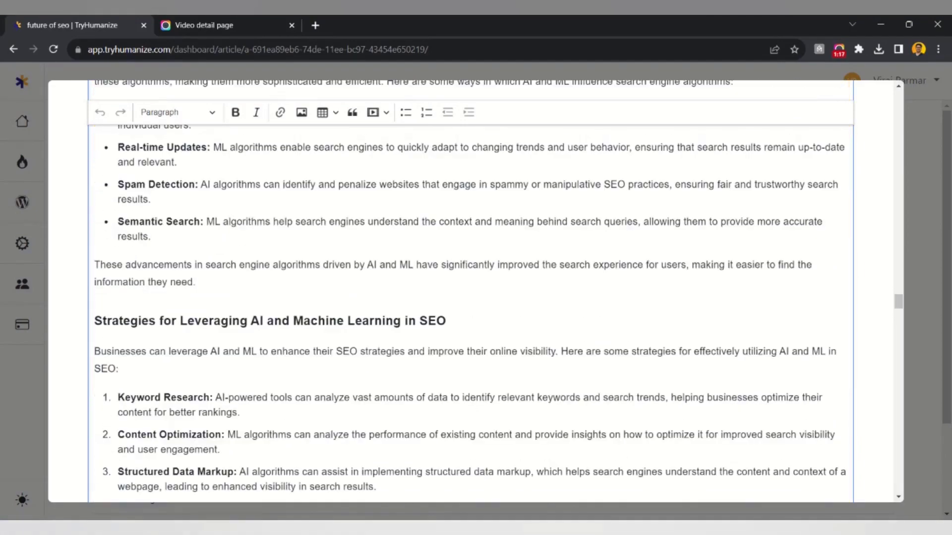
scroll(461, 303, down, 20)
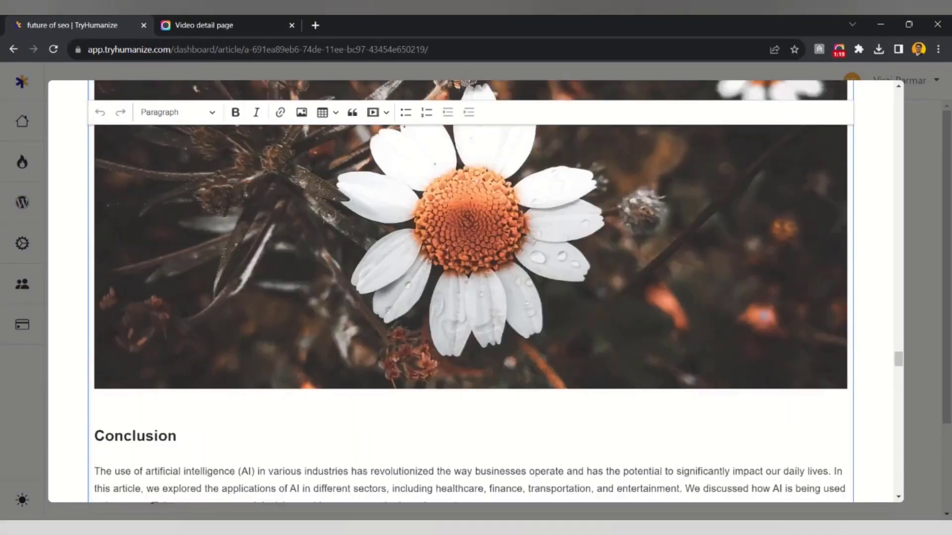
scroll(471, 290, down, 8)
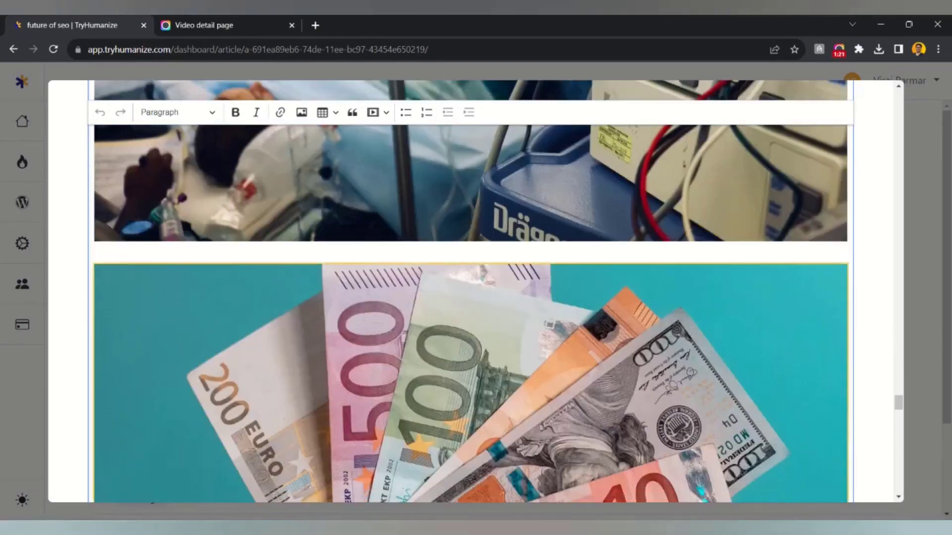
scroll(470, 279, down, 3)
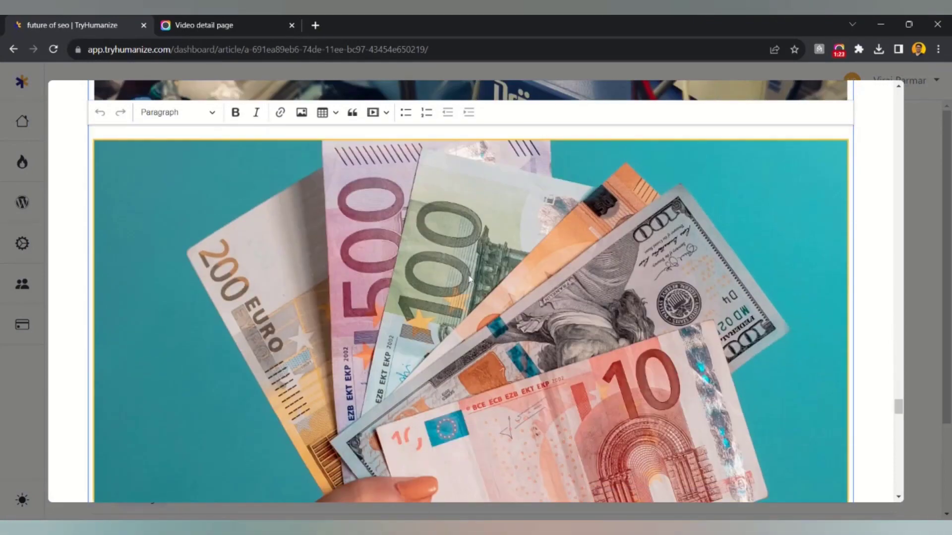
Step: Delete the banknotes image from the Top SEO Trends article
click(469, 280)
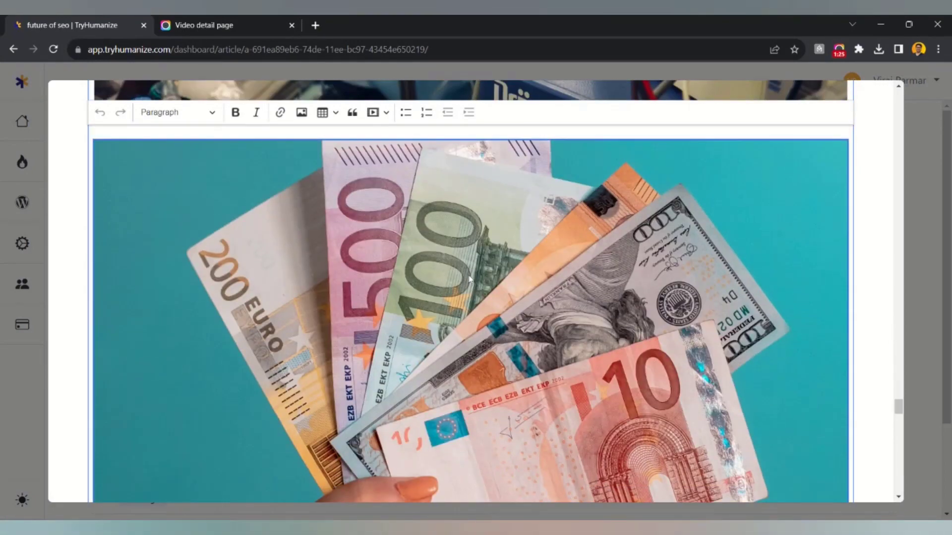
key(Delete)
scroll(470, 279, down, 15)
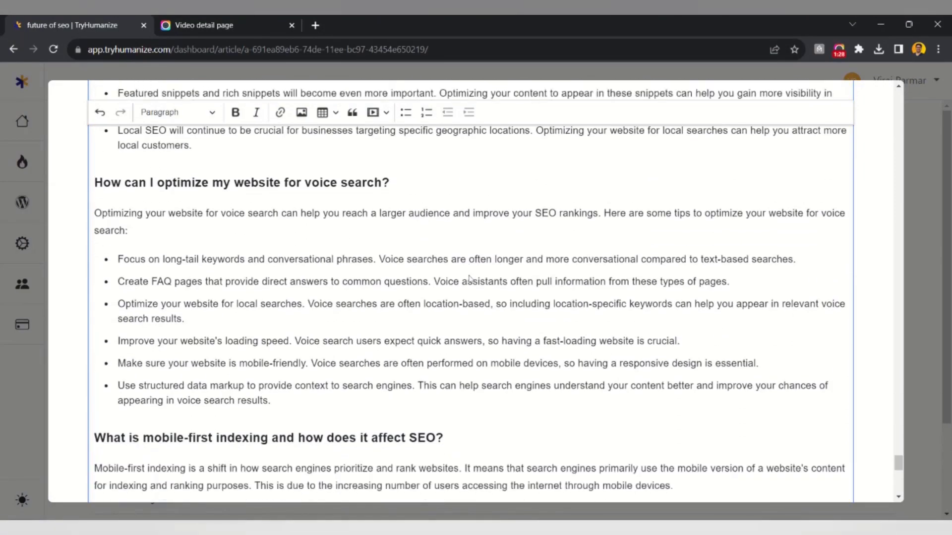
Step: Leave the Top SEO Trends article and read the 873-word Predictions article, then open its actions menu
click(930, 351)
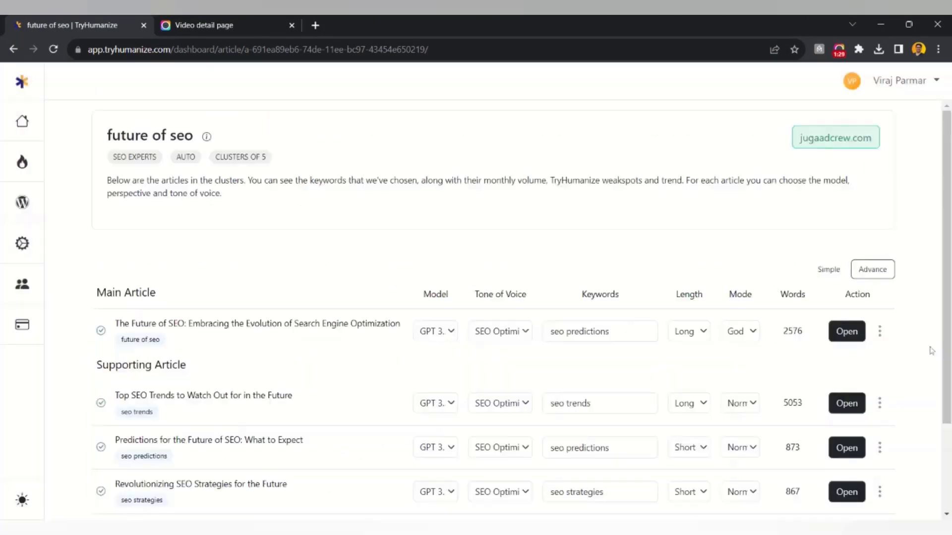
scroll(830, 356, down, 2)
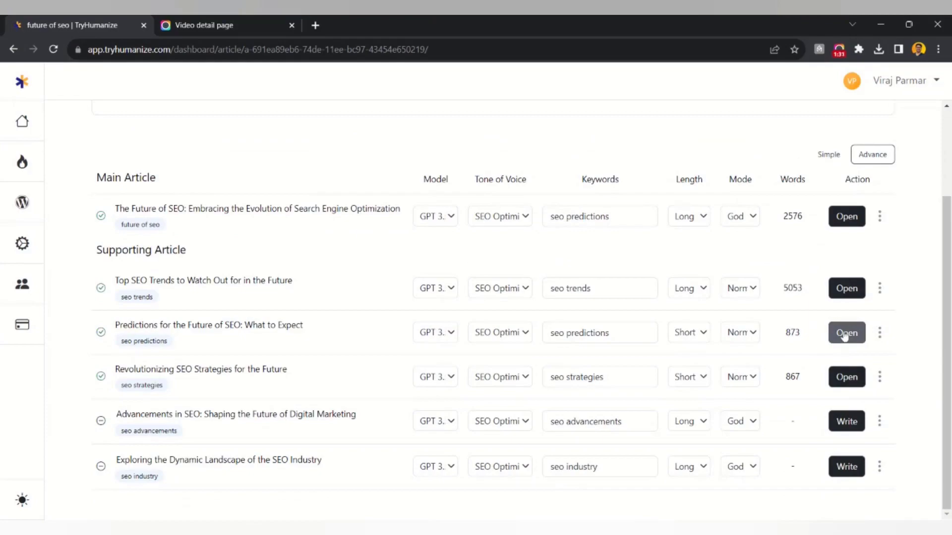
click(845, 334)
scroll(846, 335, down, 10)
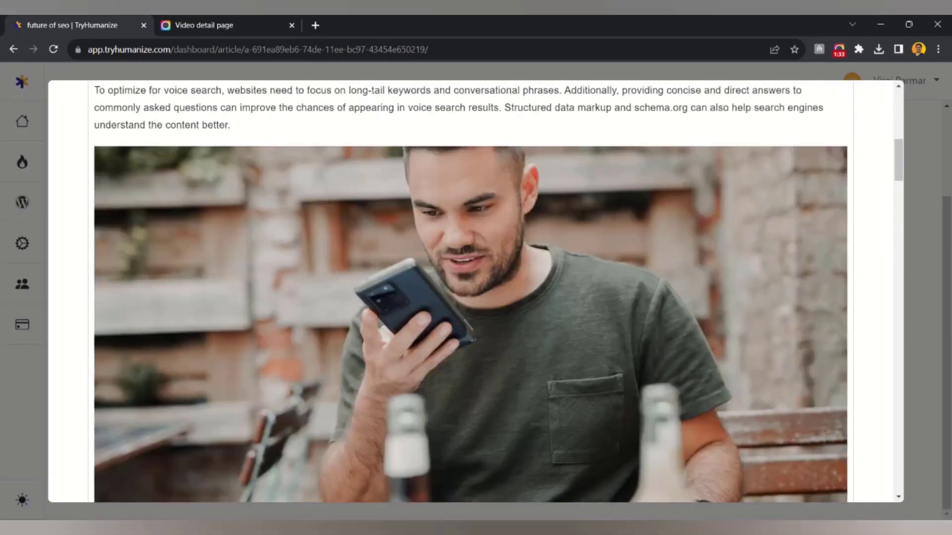
scroll(471, 292, down, 12)
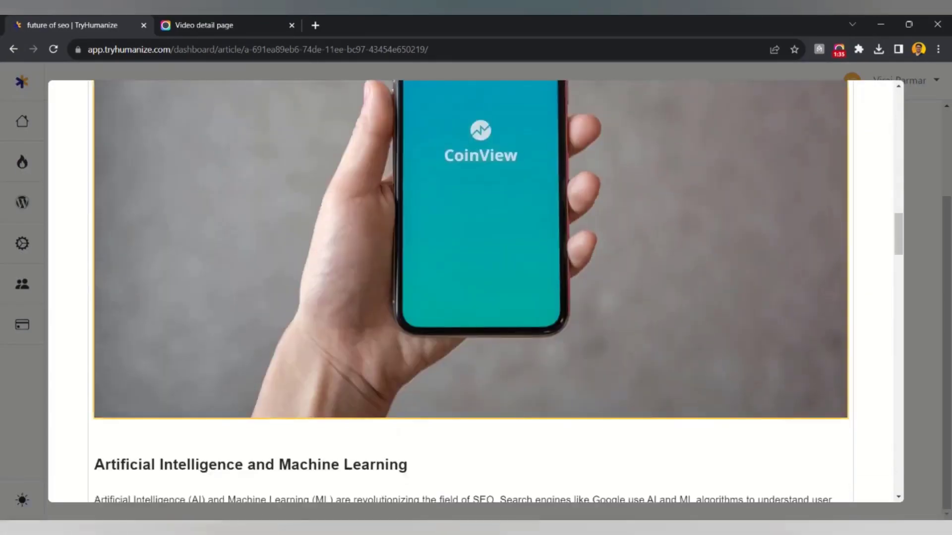
scroll(446, 350, down, 15)
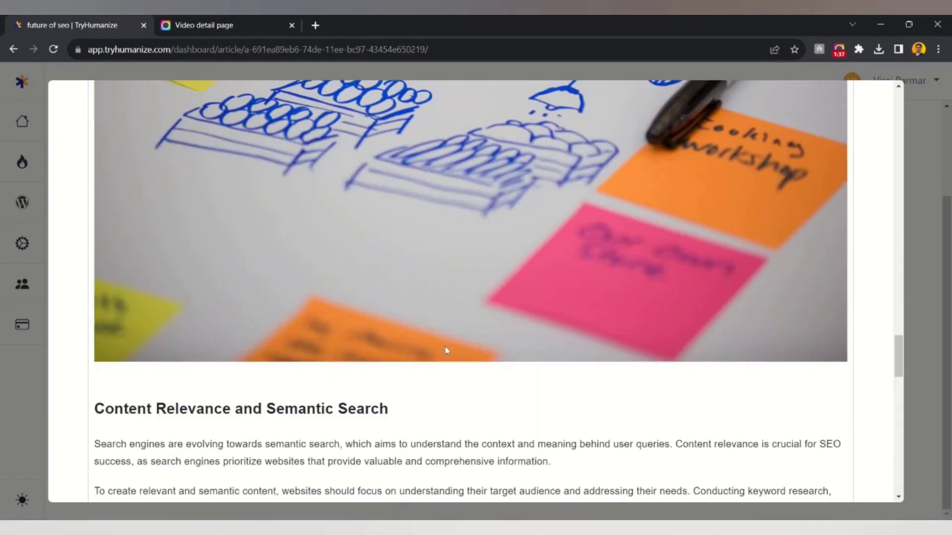
scroll(446, 350, down, 15)
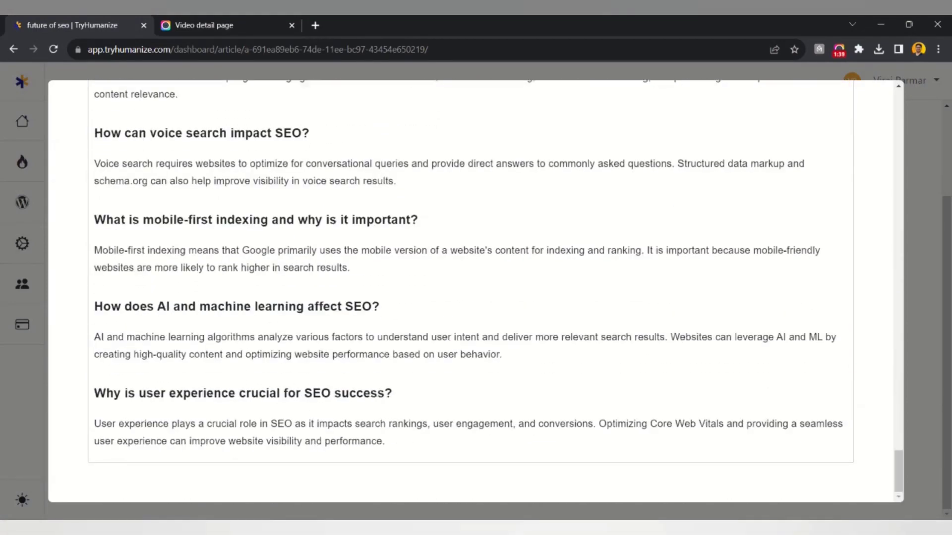
click(915, 371)
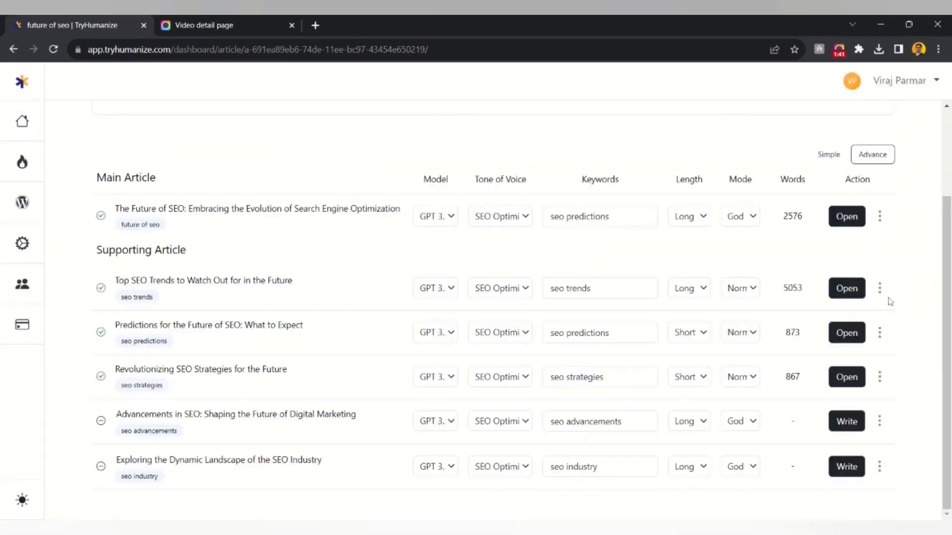
click(880, 339)
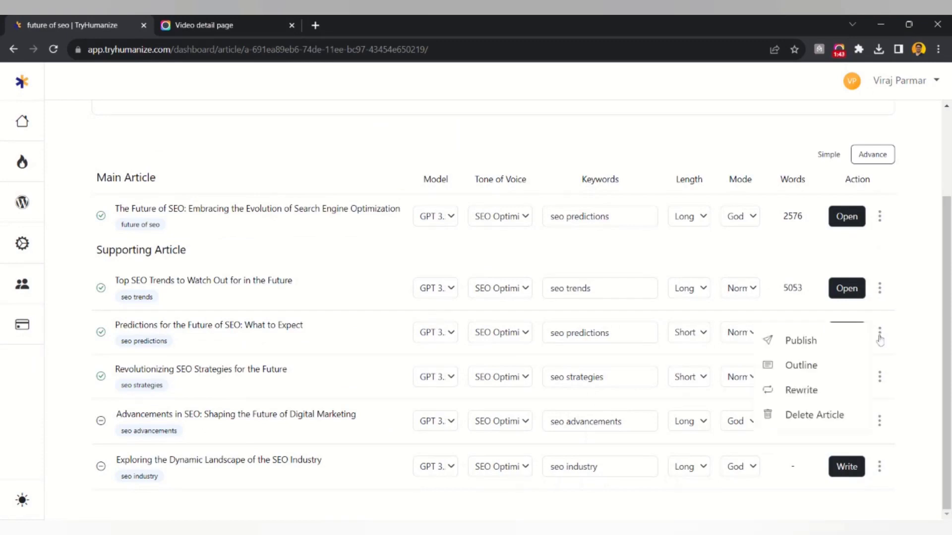